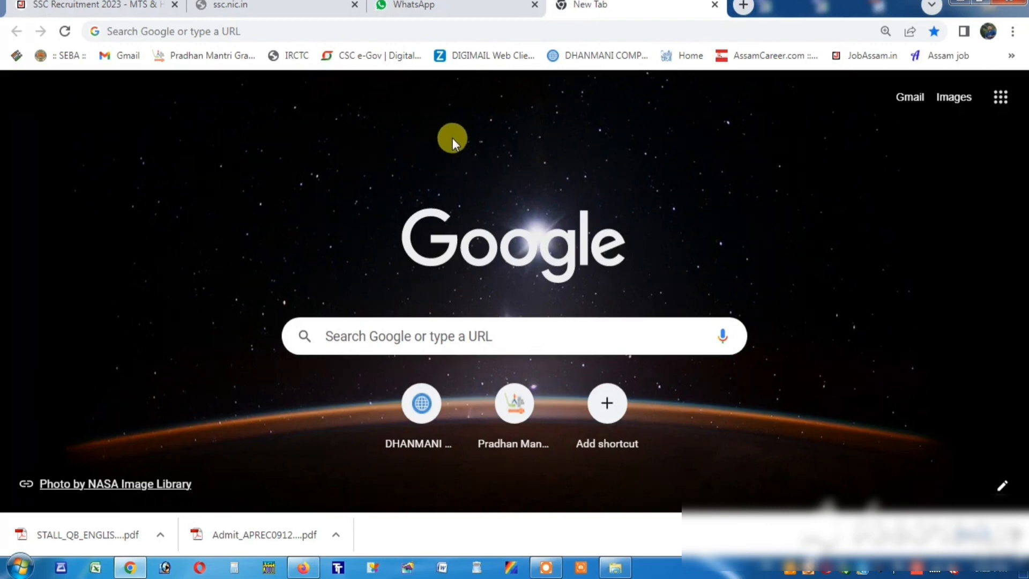
Open the website joinindianarmy.nic.in.
{"action": "left_click", "coordinate": [203, 31]}
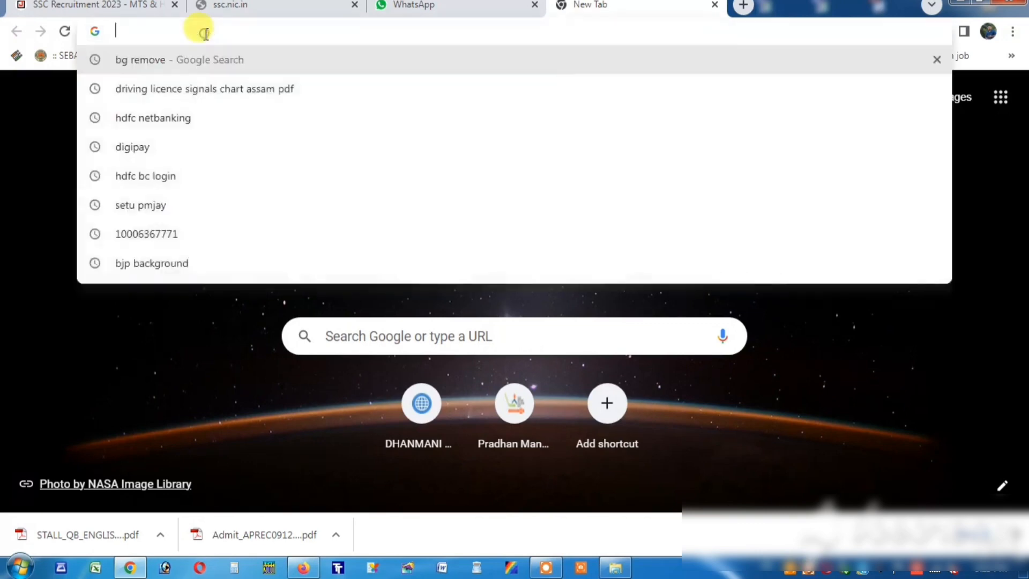
{"action": "type", "text": "joinindianarmy.nic.in"}
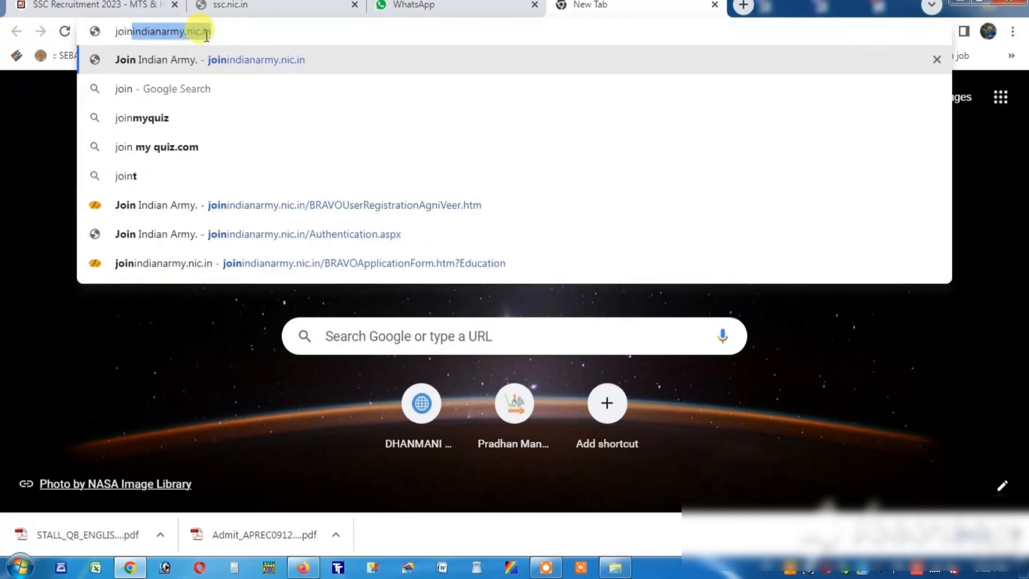
{"action": "key", "text": "Return"}
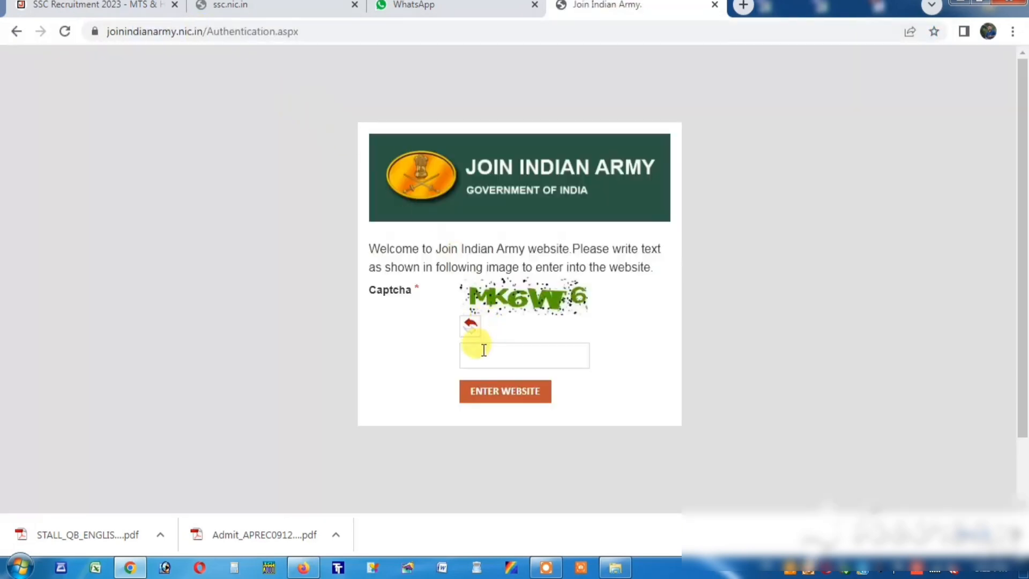
Generate a new captcha image, replace the partly entered text with the new captcha code and enter the website.
{"action": "left_click", "coordinate": [483, 356]}
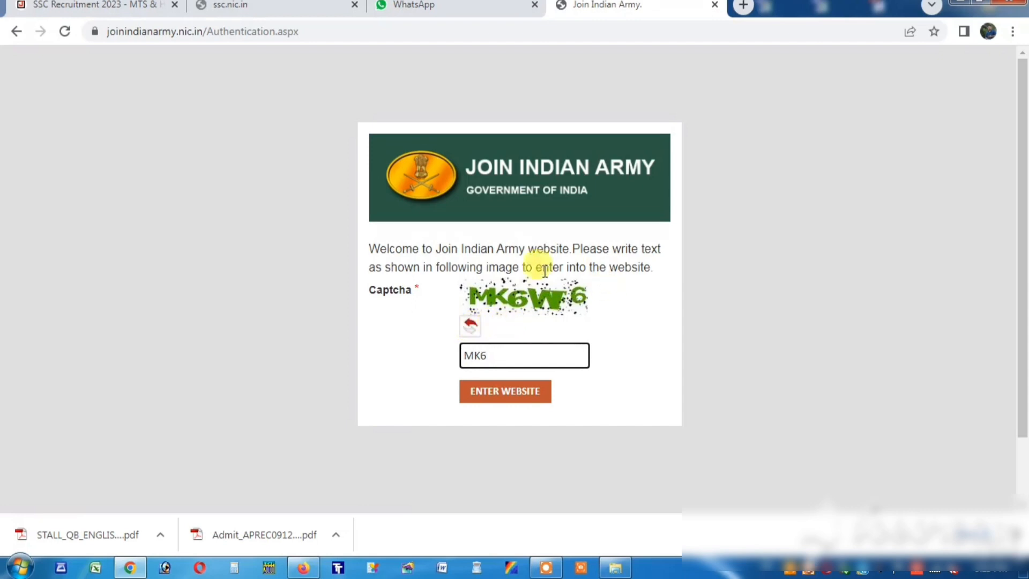
{"action": "left_click", "coordinate": [472, 326]}
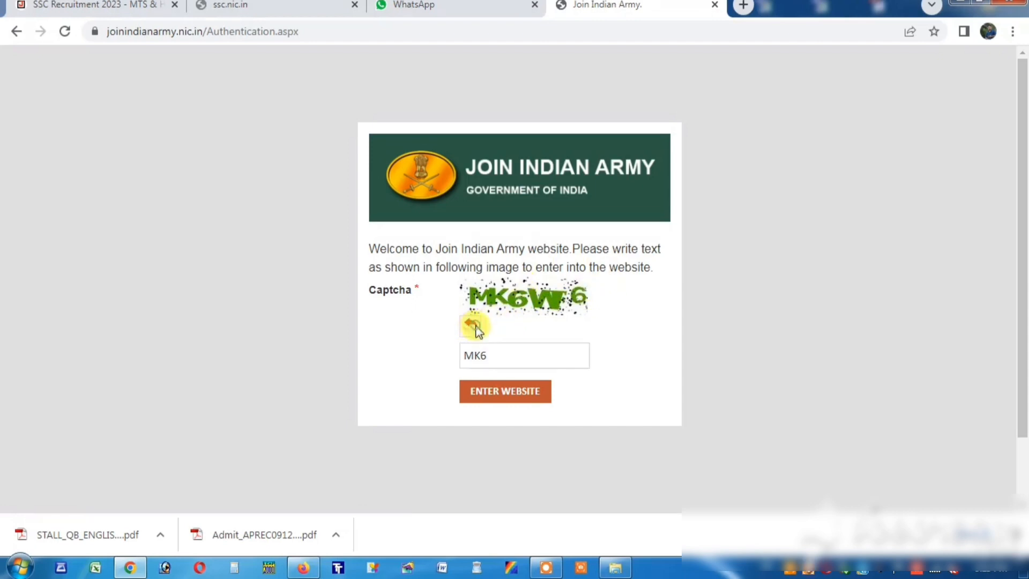
{"action": "left_click", "coordinate": [512, 361]}
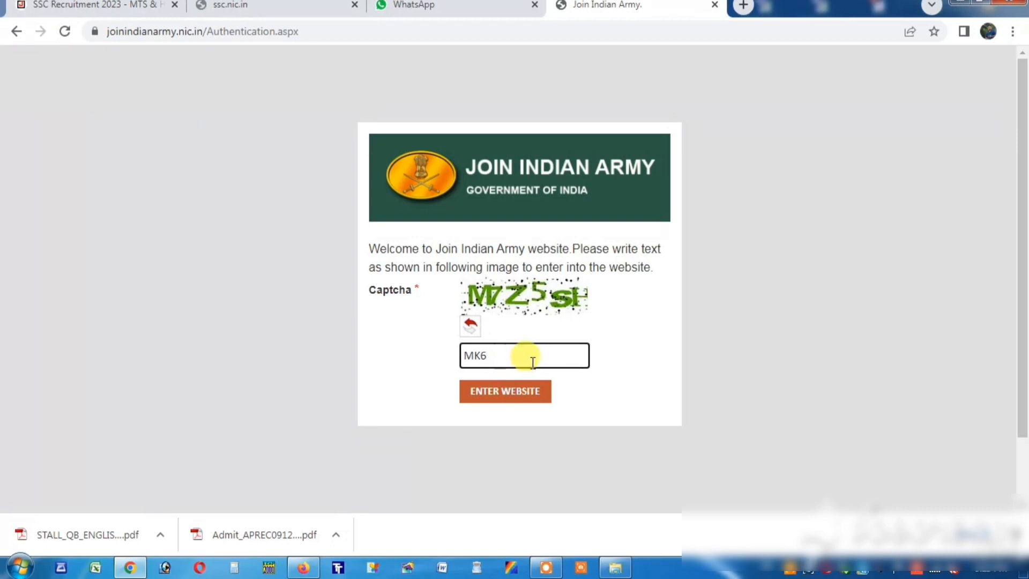
{"action": "left_click_drag", "start_coordinate": [501, 357], "coordinate": [453, 365]}
{"action": "type", "text": "M7"}
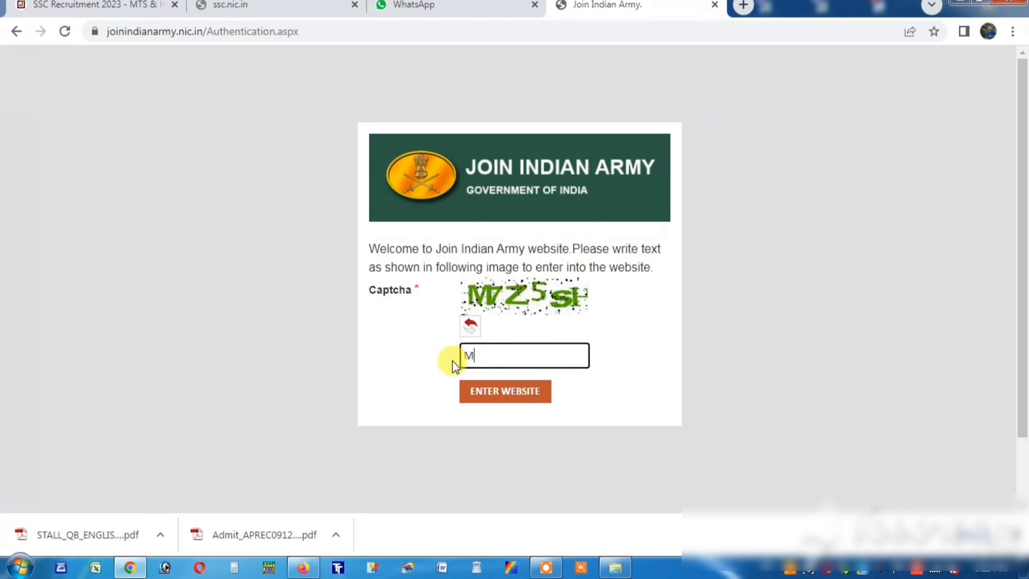
{"action": "type", "text": "Z5SH"}
{"action": "left_click", "coordinate": [537, 409]}
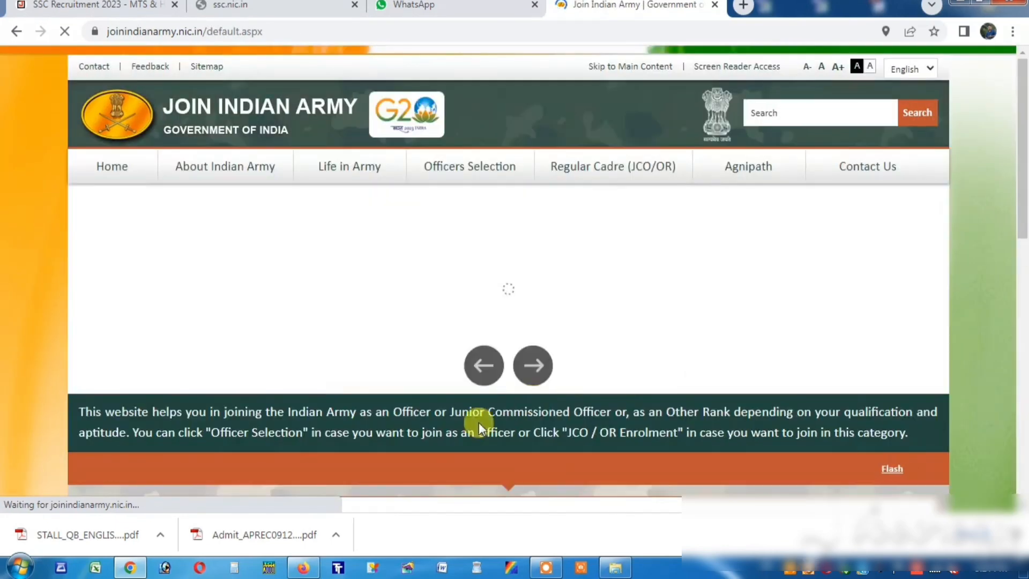
Open the Apply / Login page for JCO / OR / Agniveer enrolment.
{"action": "scroll", "coordinate": [802, 298], "scroll_direction": "down", "scroll_amount": 5}
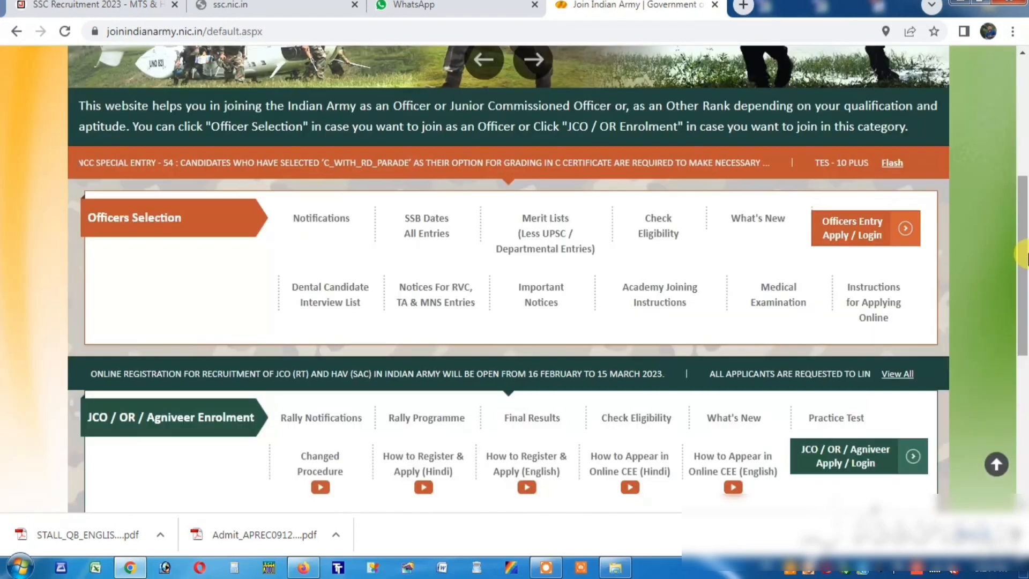
{"action": "scroll", "coordinate": [858, 429], "scroll_direction": "down", "scroll_amount": 3}
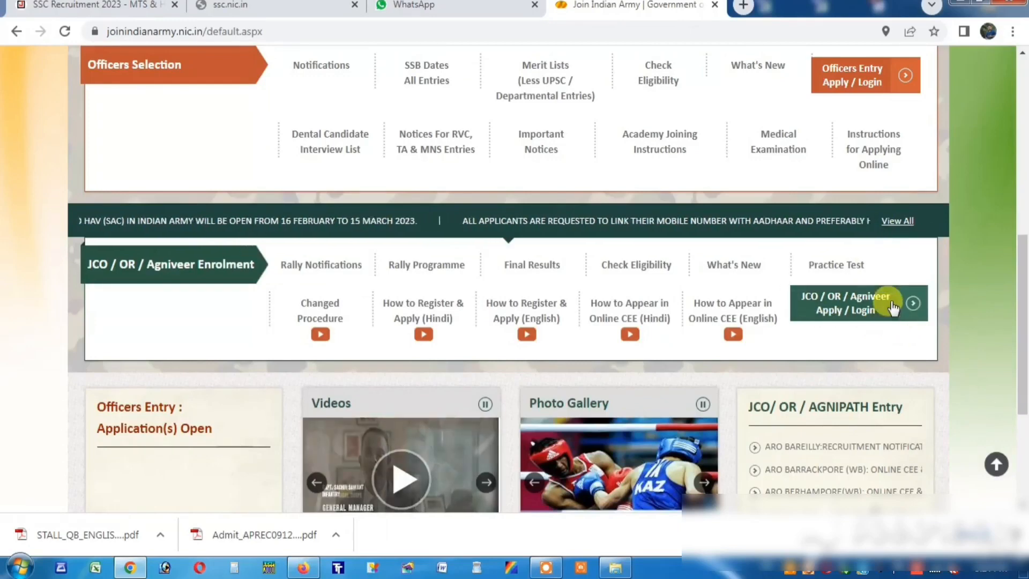
{"action": "left_click", "coordinate": [875, 311]}
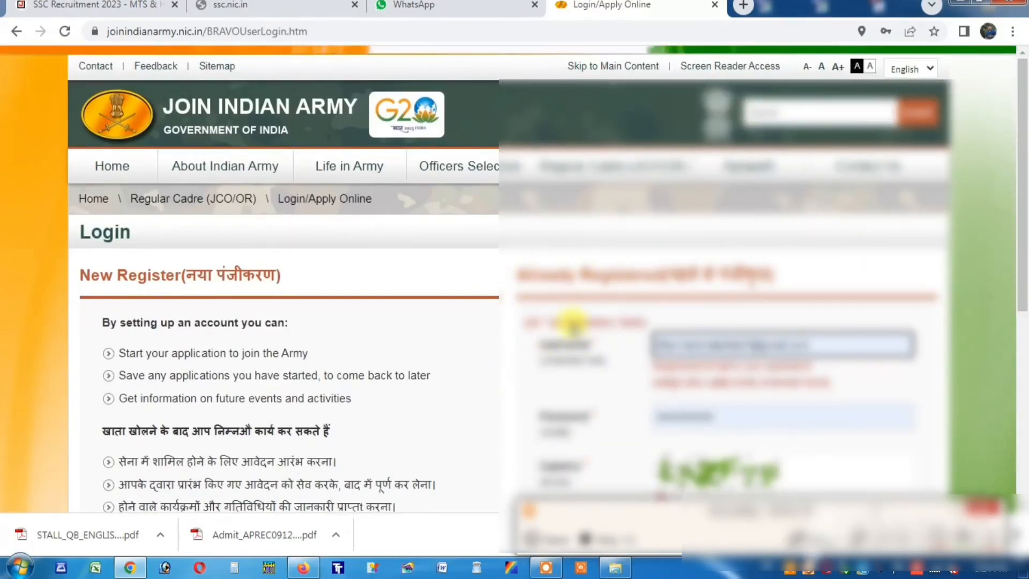
Complete the captcha for the already registered account, log in and dismiss the open-application alert.
{"action": "left_click_drag", "start_coordinate": [1027, 249], "coordinate": [1028, 364]}
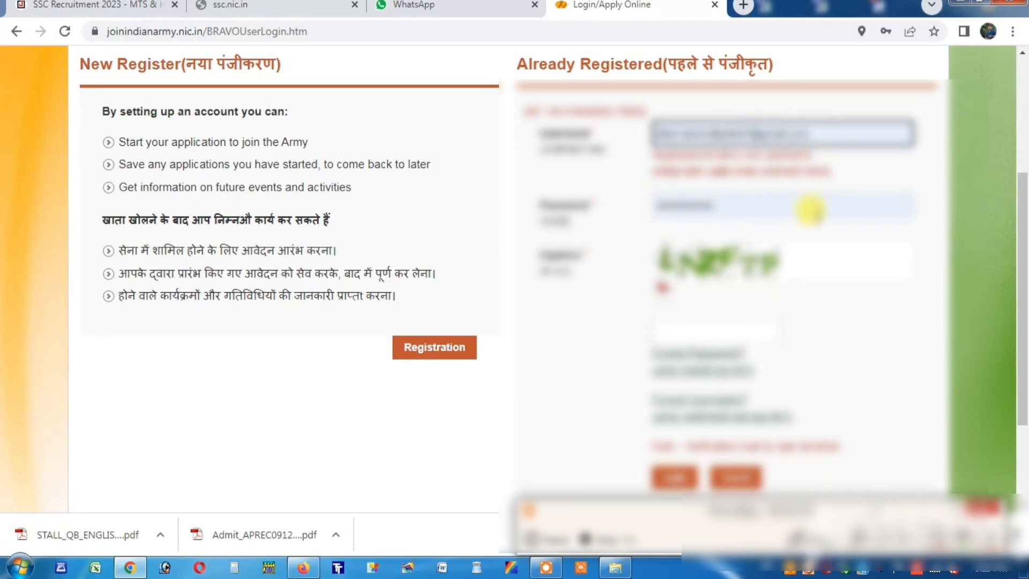
{"action": "left_click", "coordinate": [677, 331]}
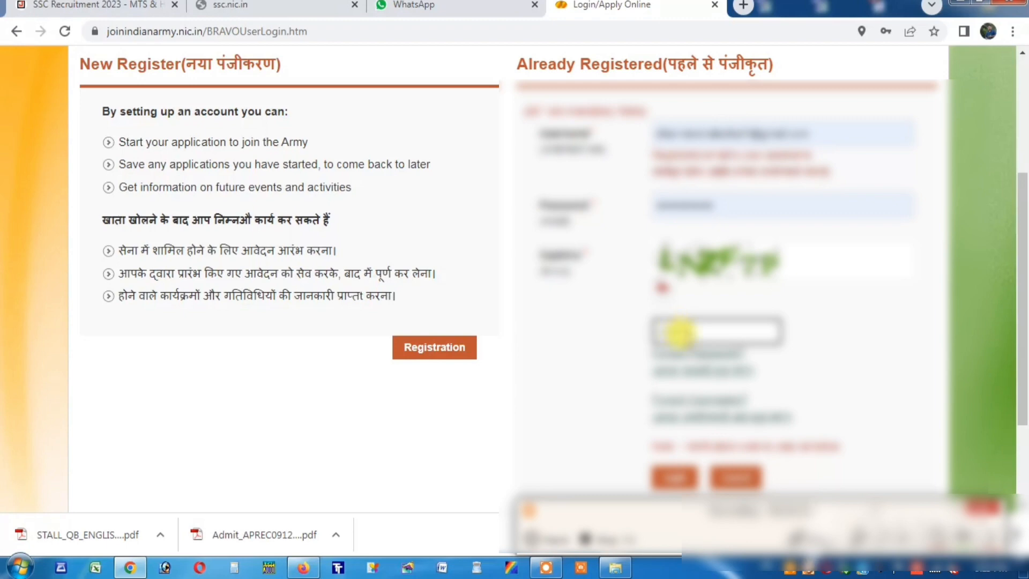
{"action": "left_click", "coordinate": [675, 475]}
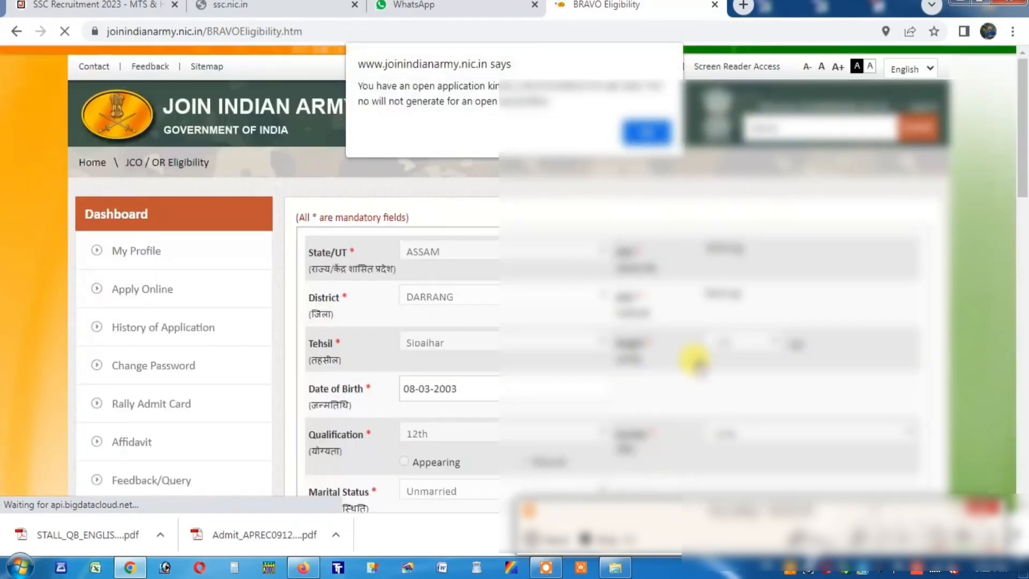
{"action": "left_click", "coordinate": [648, 139]}
Check the candidate's eligibility details and apply for the Agniveer (General Duty) (All Arms) category.
{"action": "scroll", "coordinate": [584, 250], "scroll_direction": "down", "scroll_amount": 4}
{"action": "scroll", "coordinate": [570, 257], "scroll_direction": "down", "scroll_amount": 1}
{"action": "scroll", "coordinate": [670, 275], "scroll_direction": "up", "scroll_amount": 4}
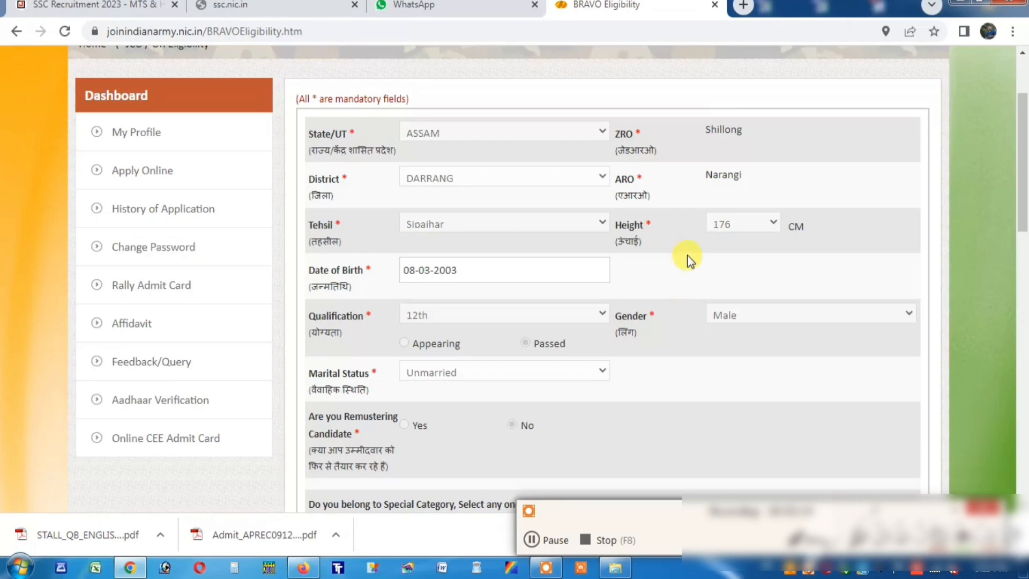
{"action": "scroll", "coordinate": [636, 298], "scroll_direction": "down", "scroll_amount": 1}
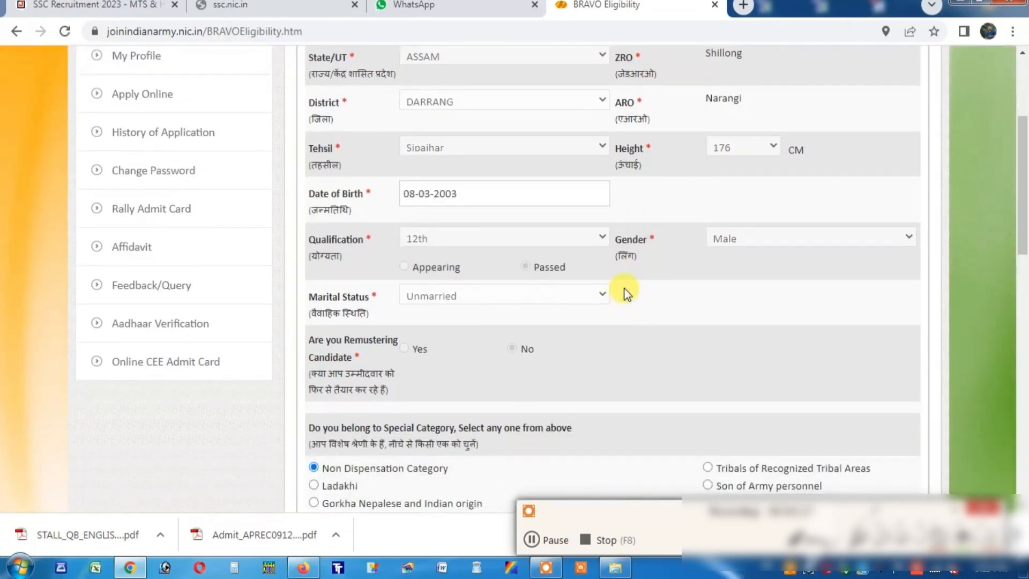
{"action": "scroll", "coordinate": [622, 300], "scroll_direction": "down", "scroll_amount": 1}
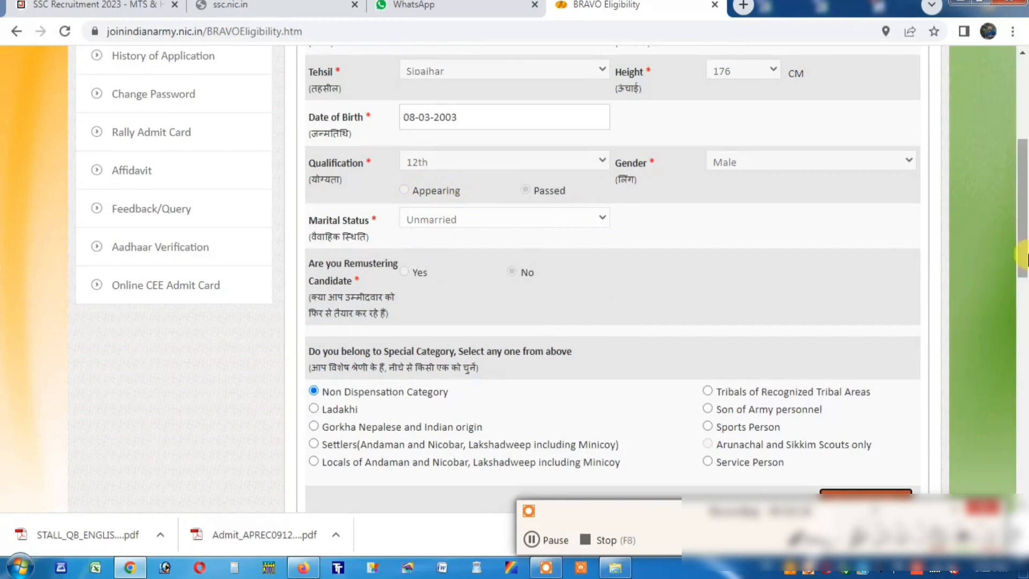
{"action": "left_click_drag", "start_coordinate": [1022, 269], "coordinate": [1025, 385]}
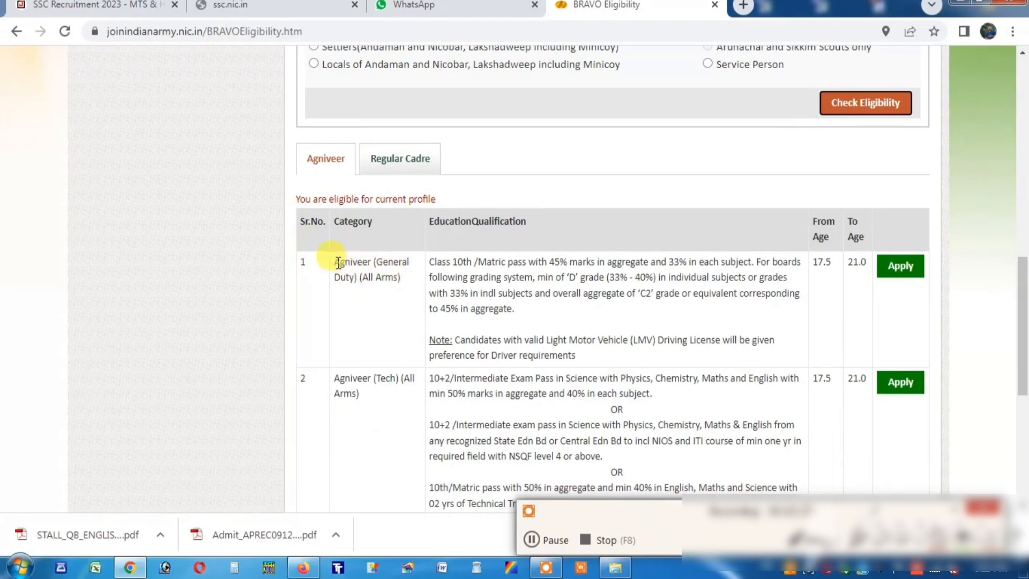
{"action": "left_click_drag", "start_coordinate": [334, 262], "coordinate": [388, 294]}
{"action": "left_click", "coordinate": [397, 293]}
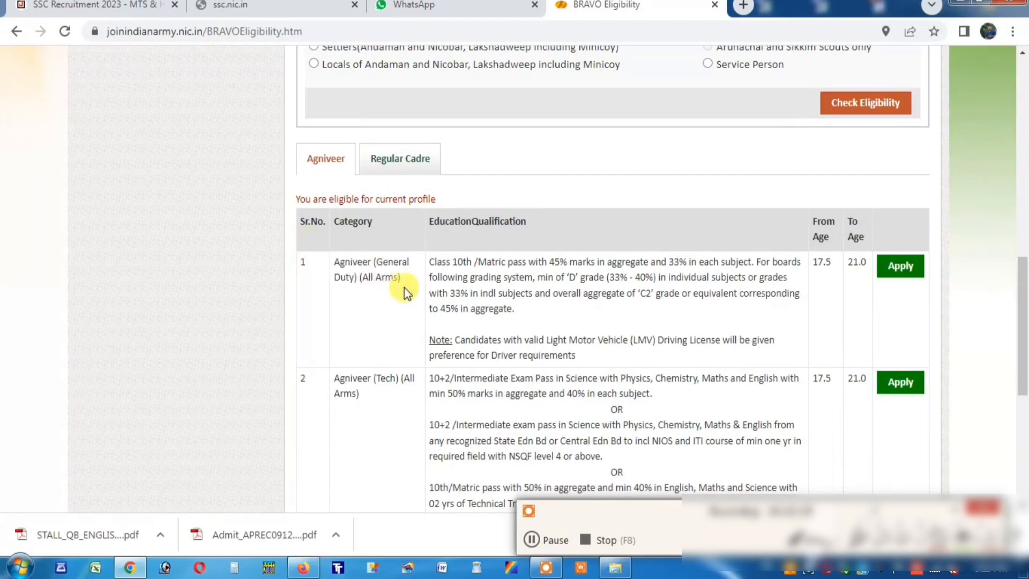
{"action": "left_click", "coordinate": [909, 279]}
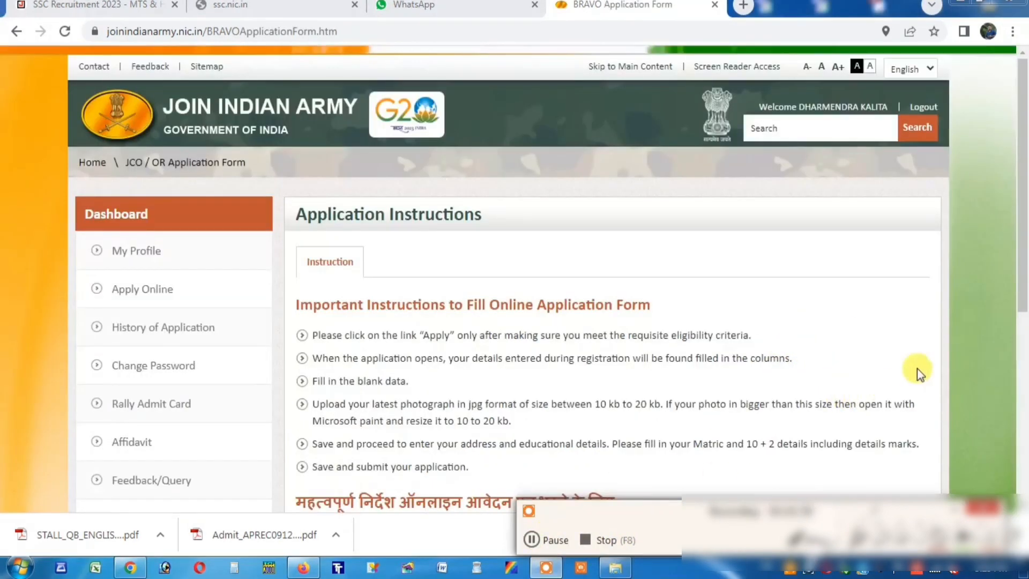
Read through the application instructions and continue to the Personal Information section.
{"action": "scroll", "coordinate": [1025, 320], "scroll_direction": "down", "scroll_amount": 2}
{"action": "scroll", "coordinate": [1025, 321], "scroll_direction": "down", "scroll_amount": 1}
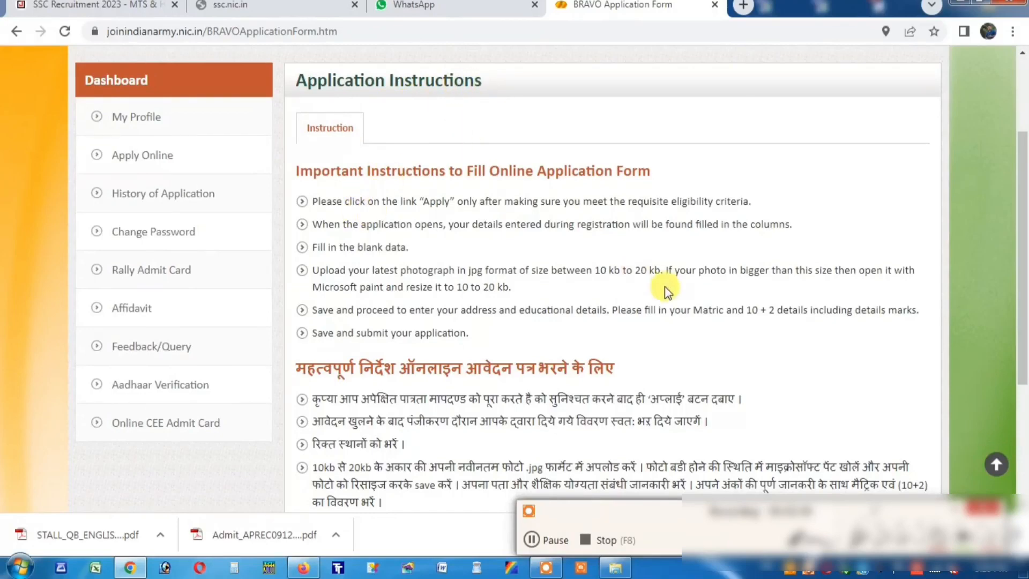
{"action": "scroll", "coordinate": [1024, 378], "scroll_direction": "down", "scroll_amount": 3}
{"action": "scroll", "coordinate": [1024, 378], "scroll_direction": "down", "scroll_amount": 2}
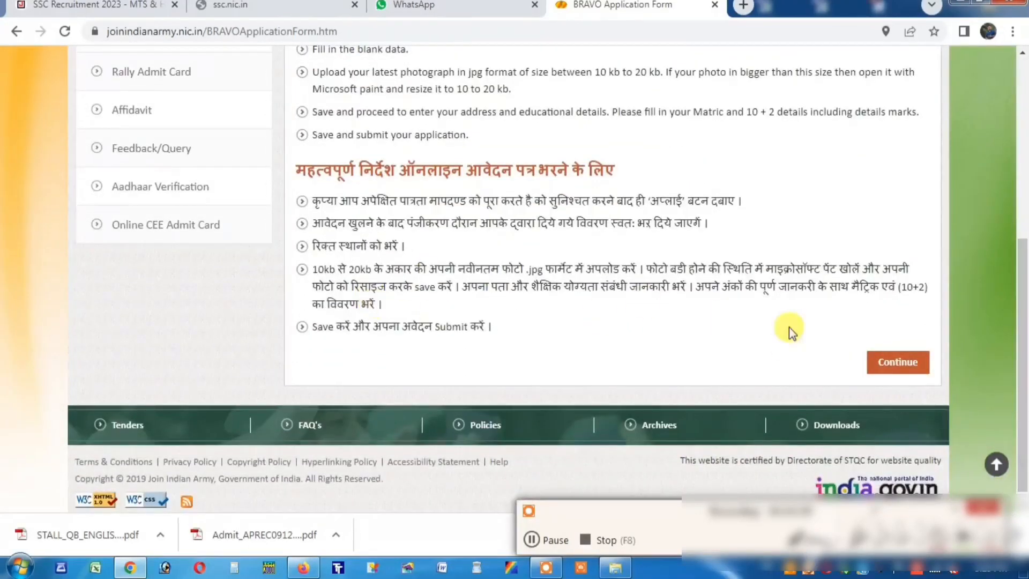
{"action": "left_click", "coordinate": [904, 368]}
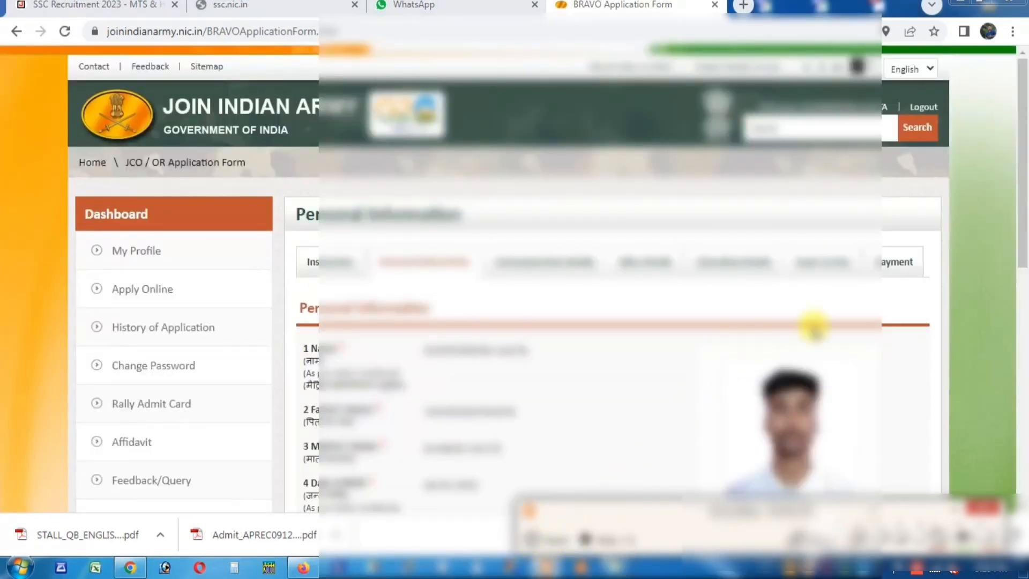
Review the personal information, photo and signature, and continue to the Communication Details section.
{"action": "left_click_drag", "start_coordinate": [1024, 246], "coordinate": [1014, 338]}
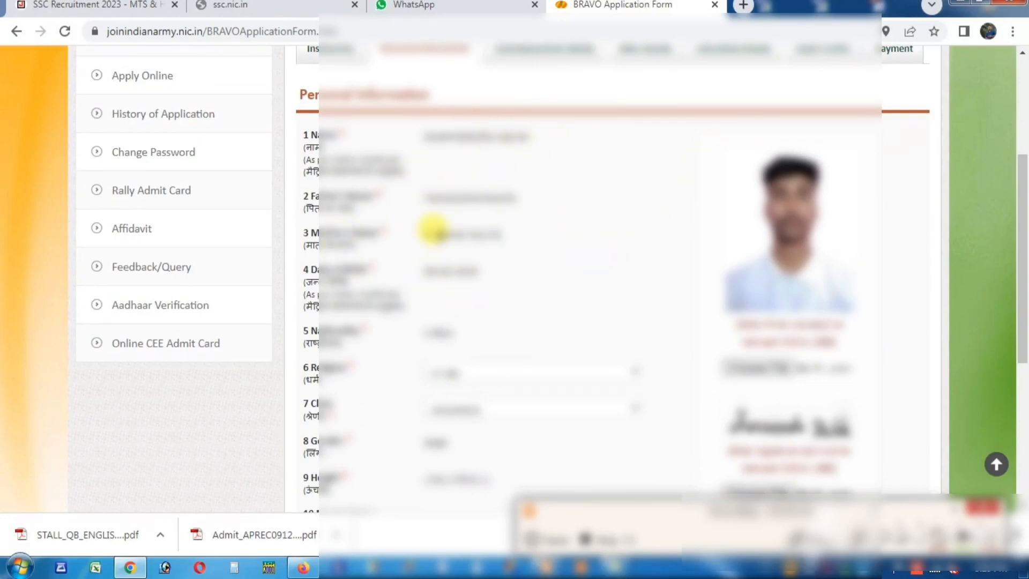
{"action": "scroll", "coordinate": [1023, 311], "scroll_direction": "down", "scroll_amount": 2}
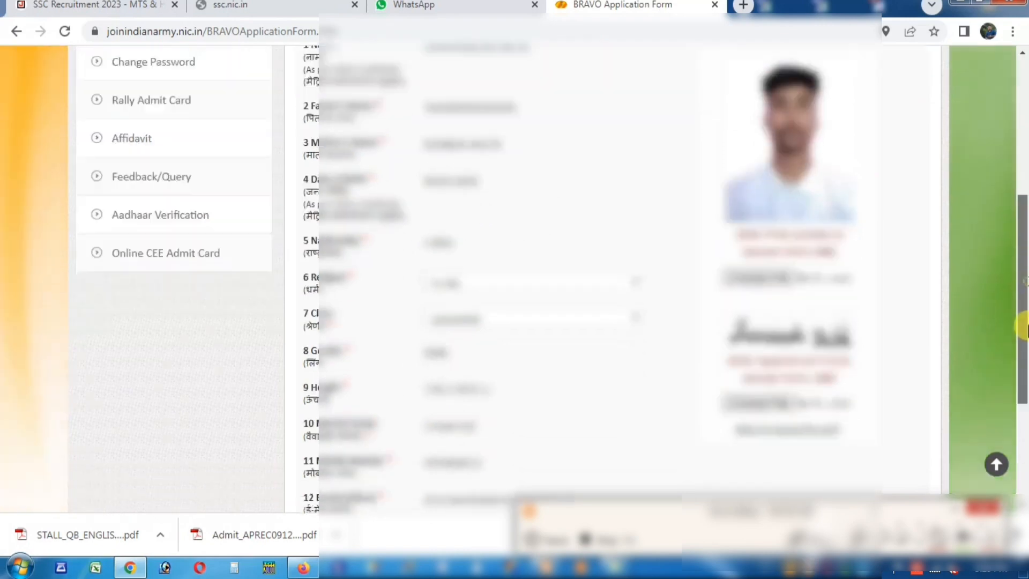
{"action": "scroll", "coordinate": [1025, 282], "scroll_direction": "down", "scroll_amount": 2}
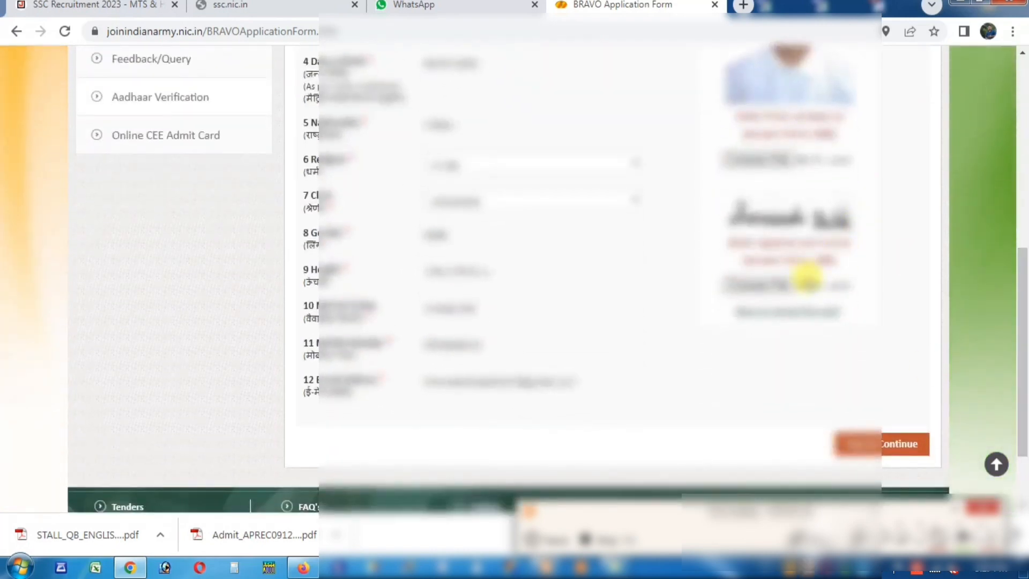
{"action": "left_click", "coordinate": [891, 445]}
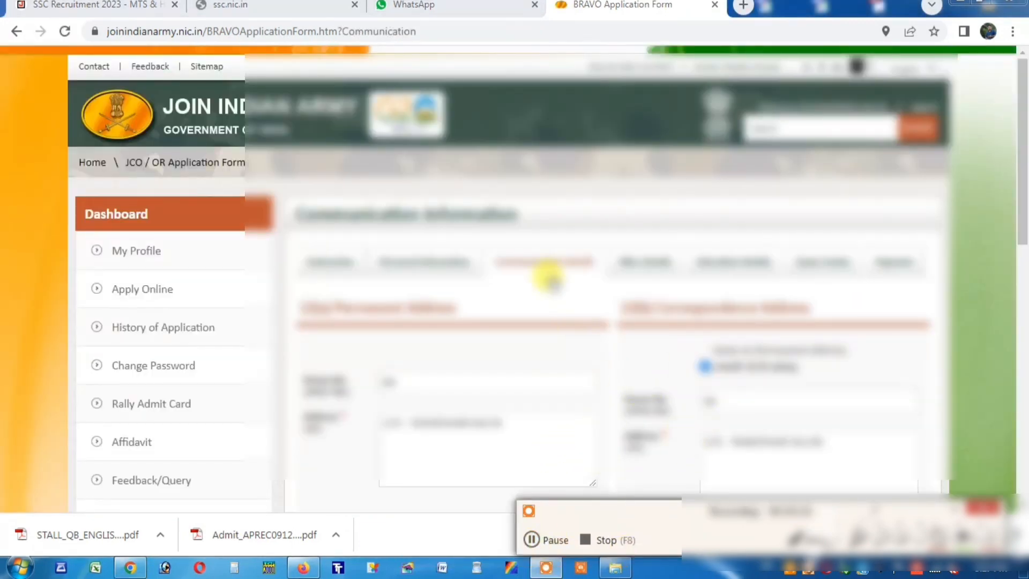
Review the permanent and correspondence addresses, and submit the Communication Details section to continue to Misc Details.
{"action": "scroll", "coordinate": [918, 256], "scroll_direction": "down", "scroll_amount": 4}
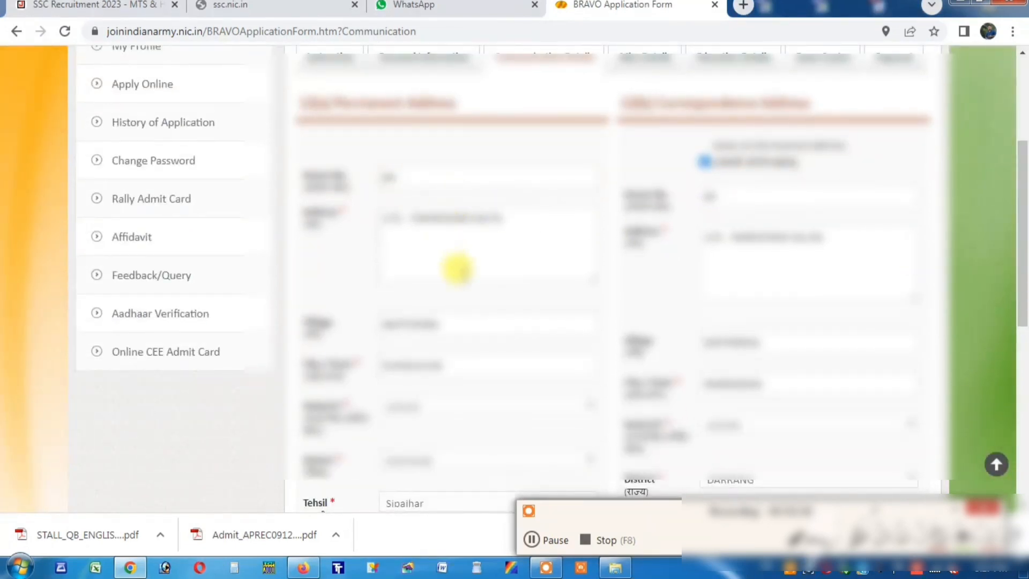
{"action": "left_click_drag", "start_coordinate": [1025, 296], "coordinate": [1027, 429]}
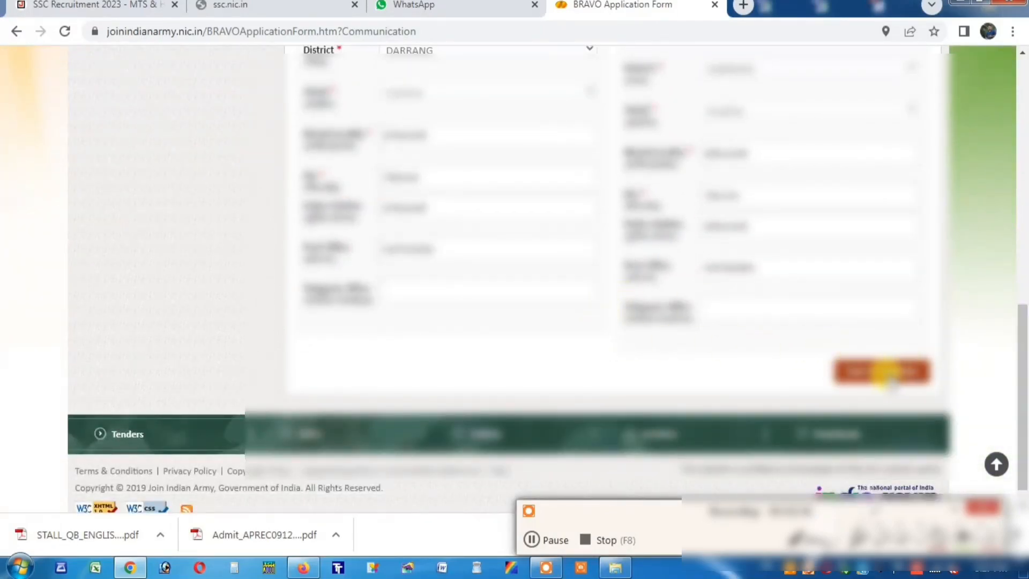
{"action": "left_click", "coordinate": [886, 372]}
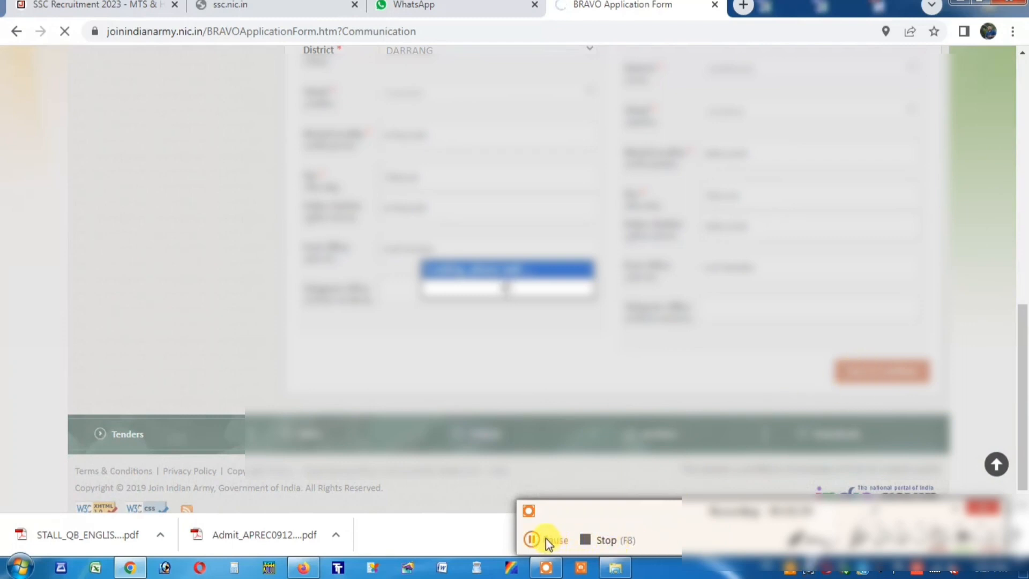
{"action": "left_click_drag", "start_coordinate": [1023, 404], "coordinate": [1024, 205]}
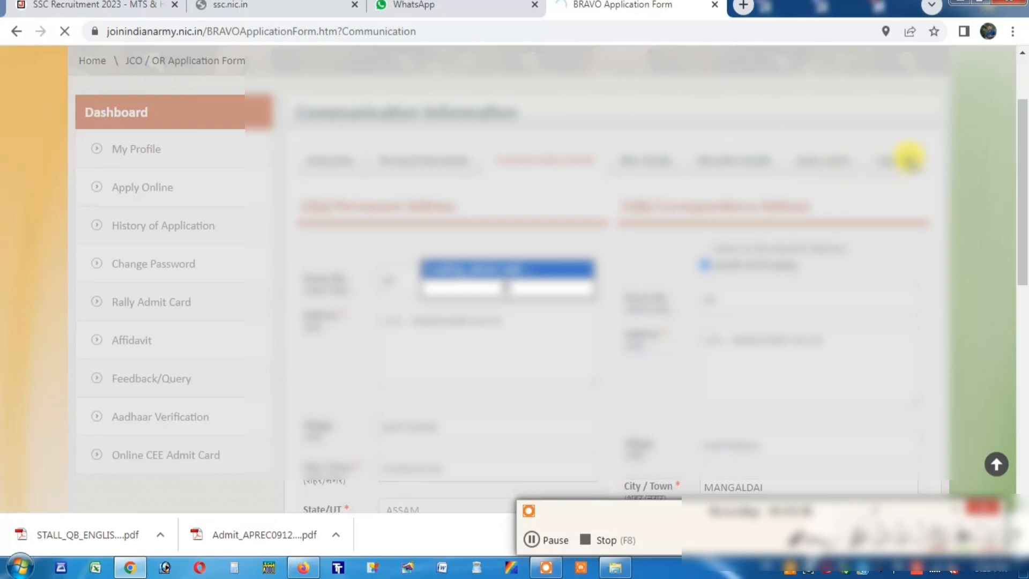
{"action": "scroll", "coordinate": [1024, 205], "scroll_direction": "down", "scroll_amount": 1}
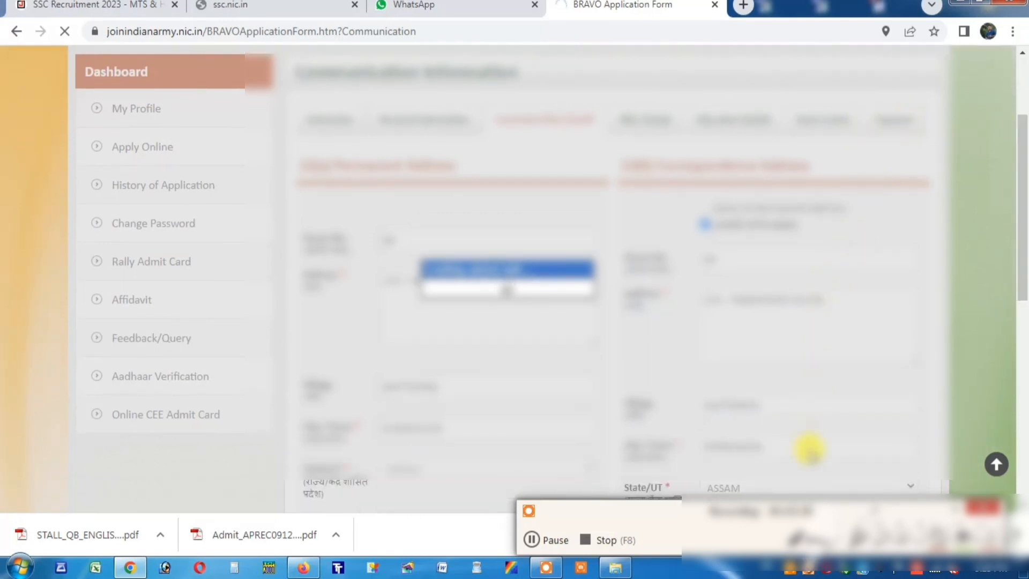
{"action": "scroll", "coordinate": [1023, 294], "scroll_direction": "down", "scroll_amount": 3}
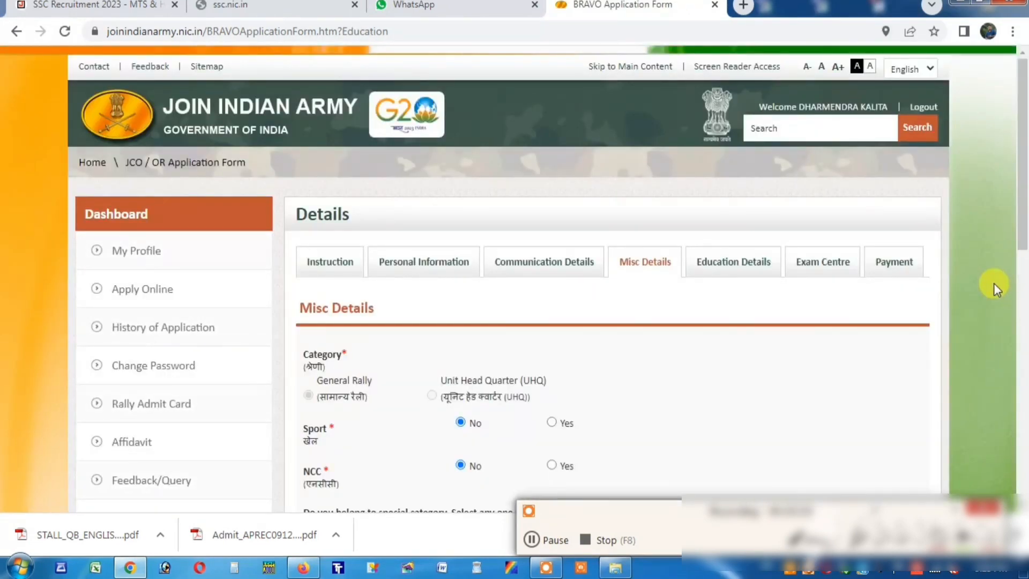
Review the Misc Details section, save it, and acknowledge the update to continue to Education Details.
{"action": "scroll", "coordinate": [666, 363], "scroll_direction": "down", "scroll_amount": 4}
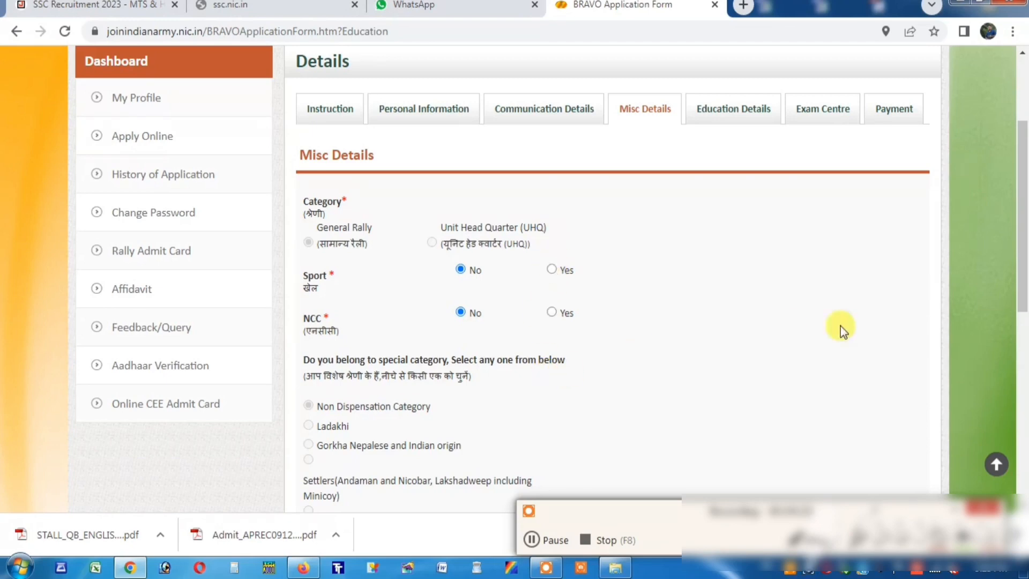
{"action": "left_click_drag", "start_coordinate": [1026, 293], "coordinate": [1028, 303]}
{"action": "scroll", "coordinate": [1027, 305], "scroll_direction": "down", "scroll_amount": 4}
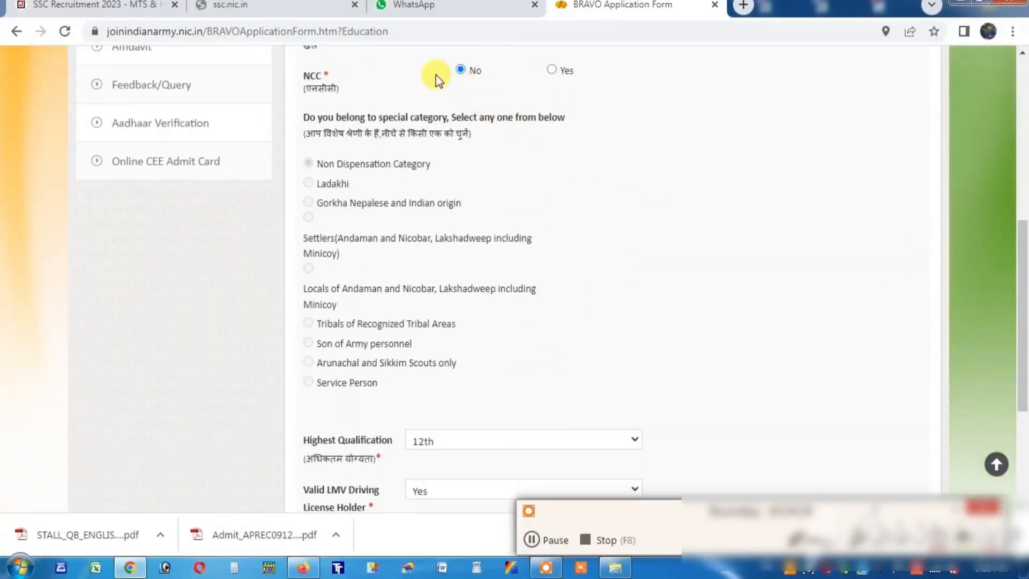
{"action": "scroll", "coordinate": [1024, 271], "scroll_direction": "down", "scroll_amount": 3}
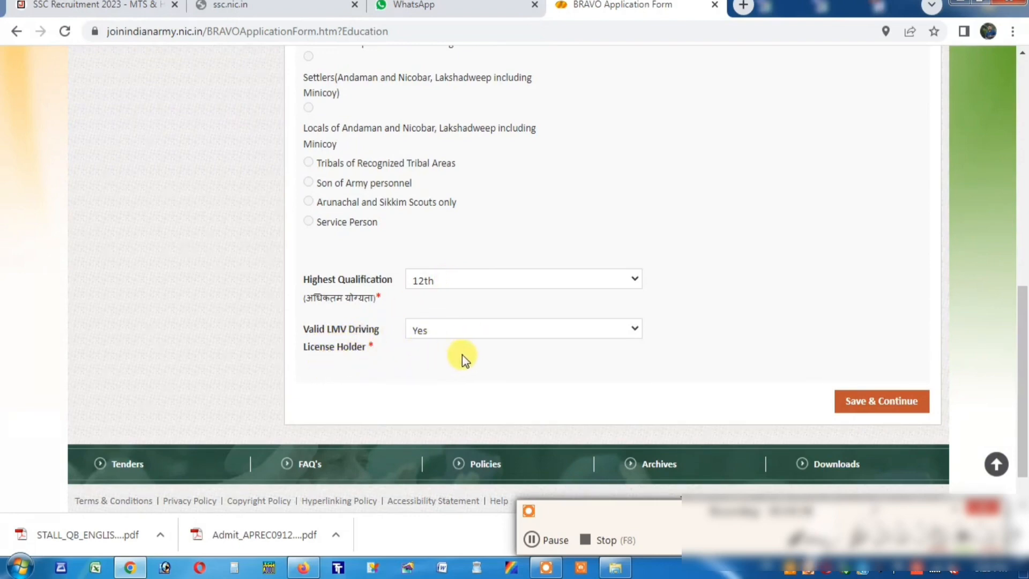
{"action": "left_click", "coordinate": [875, 409]}
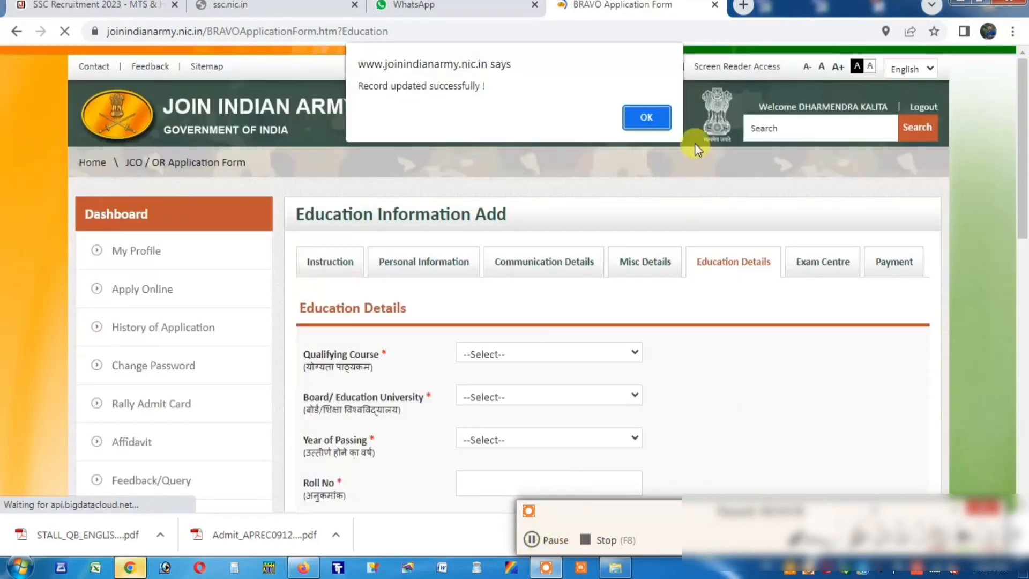
{"action": "left_click", "coordinate": [656, 122]}
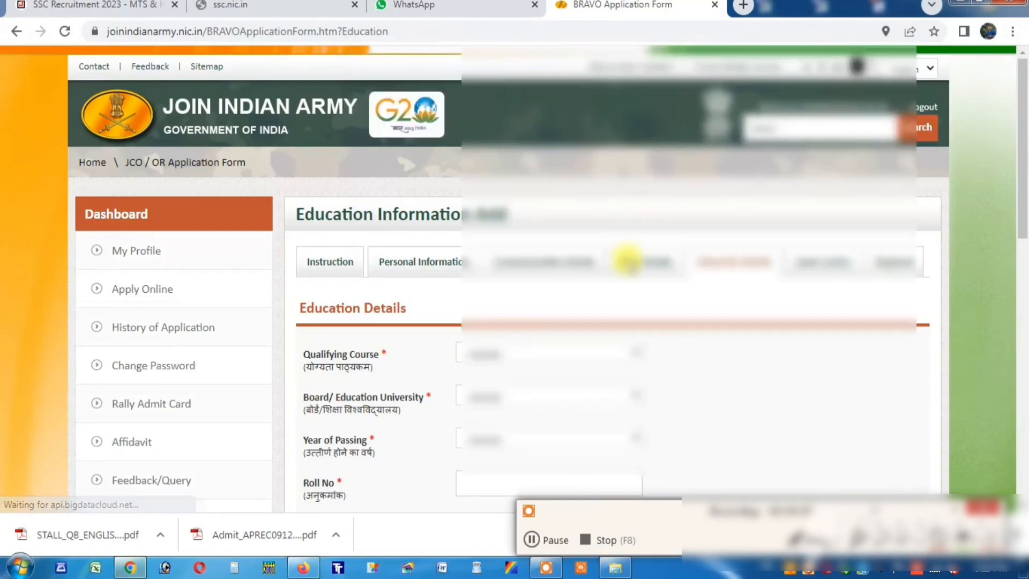
Review the 10th class State Board record and subject marks, and save Education Details to continue to Exam Centre.
{"action": "scroll", "coordinate": [674, 335], "scroll_direction": "down", "scroll_amount": 4}
{"action": "scroll", "coordinate": [674, 335], "scroll_direction": "down", "scroll_amount": 5}
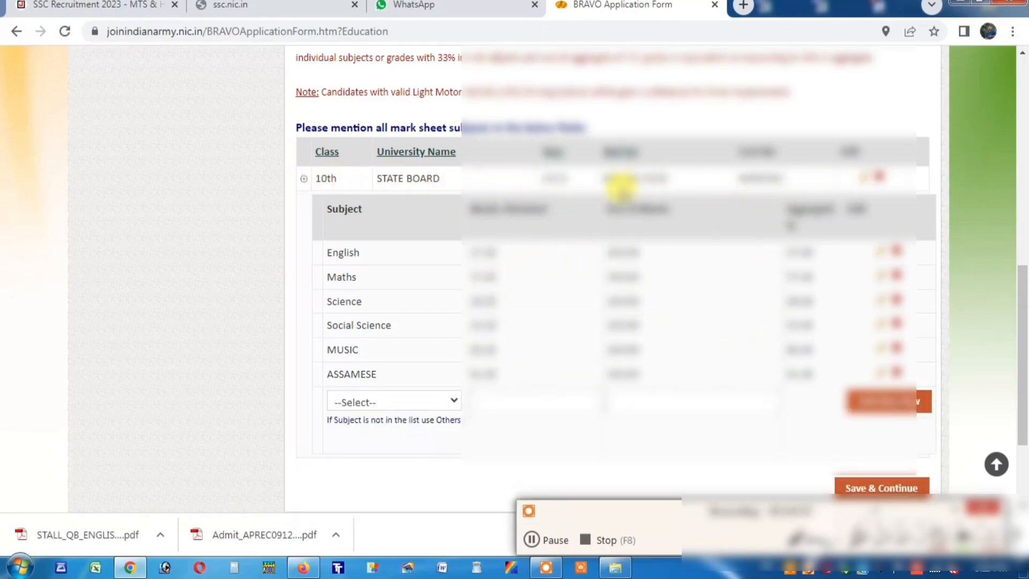
{"action": "scroll", "coordinate": [778, 321], "scroll_direction": "down", "scroll_amount": 3}
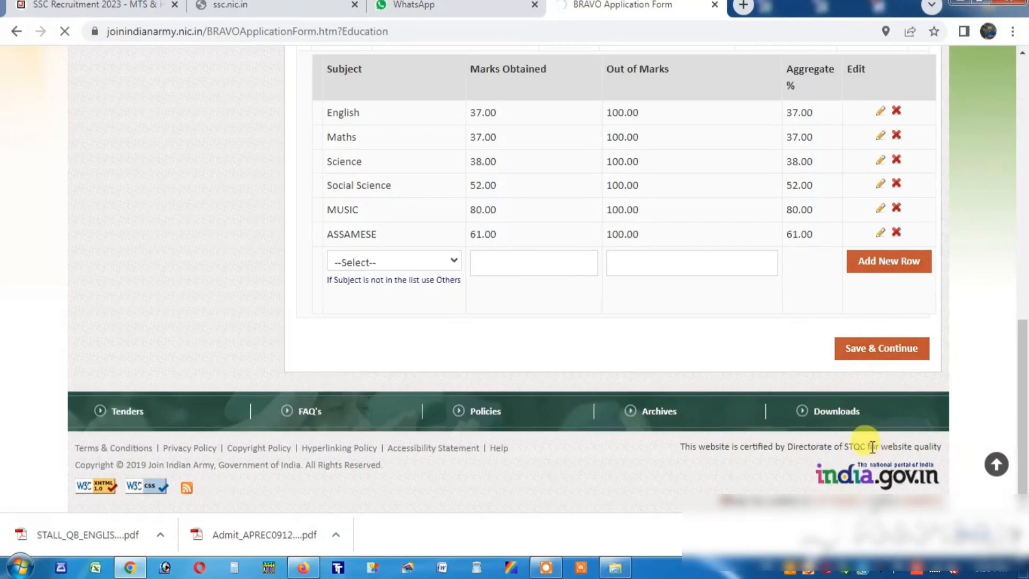
{"action": "left_click", "coordinate": [546, 567]}
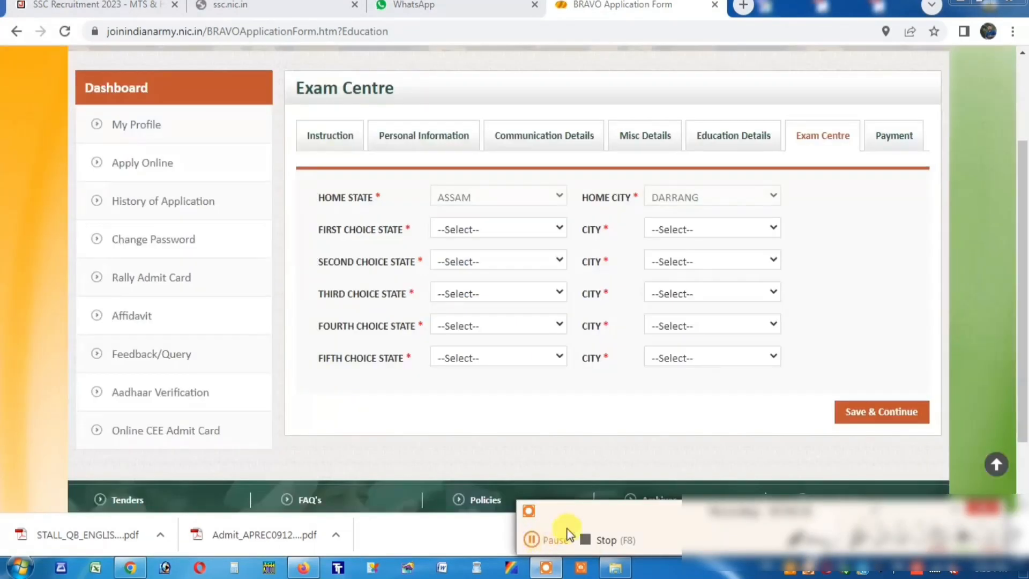
Set the first exam centre choice to the state Assam and the city Guwahati.
{"action": "left_click", "coordinate": [495, 232]}
{"action": "left_click", "coordinate": [497, 300]}
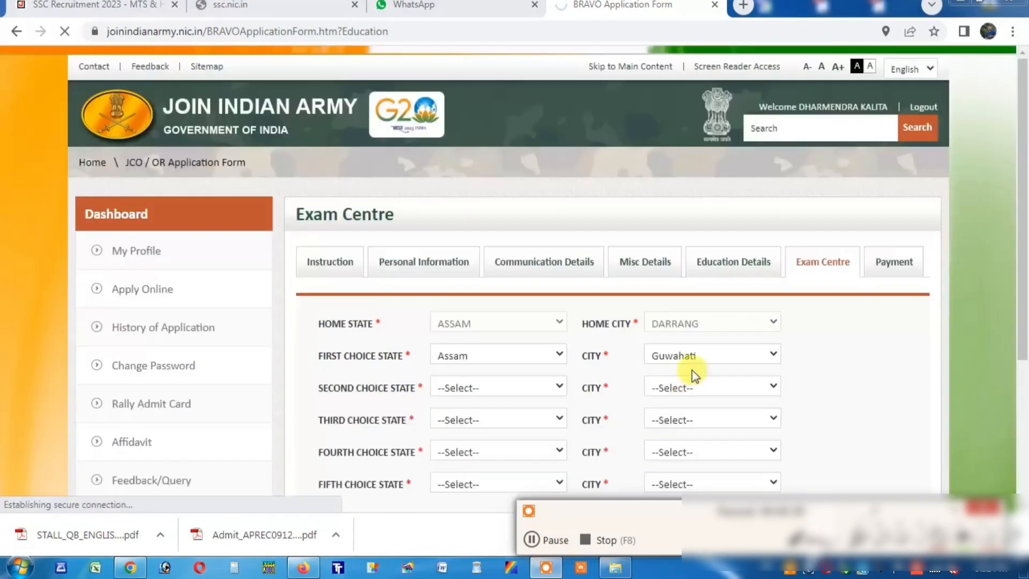
{"action": "left_click", "coordinate": [690, 349]}
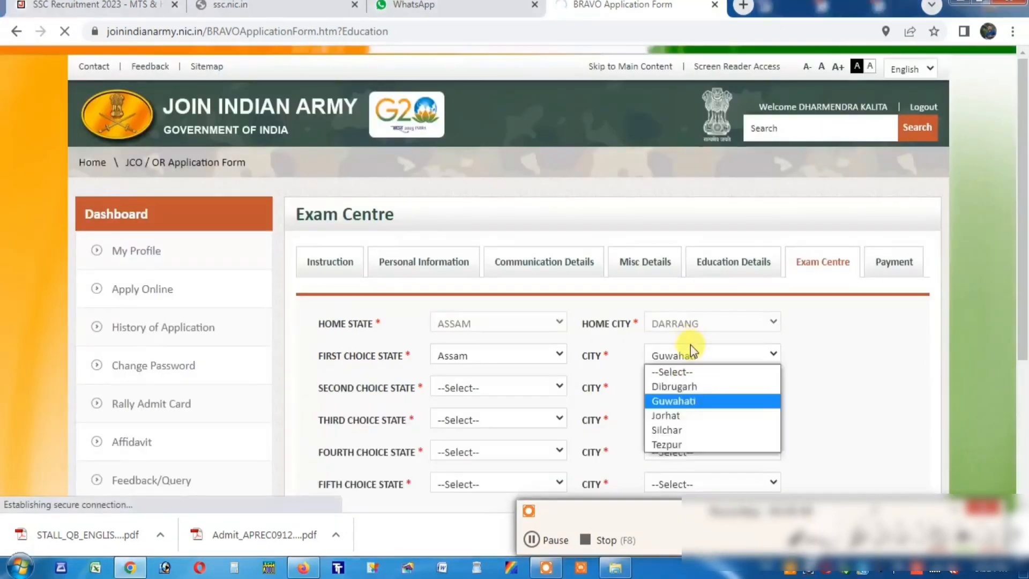
{"action": "left_click", "coordinate": [683, 402]}
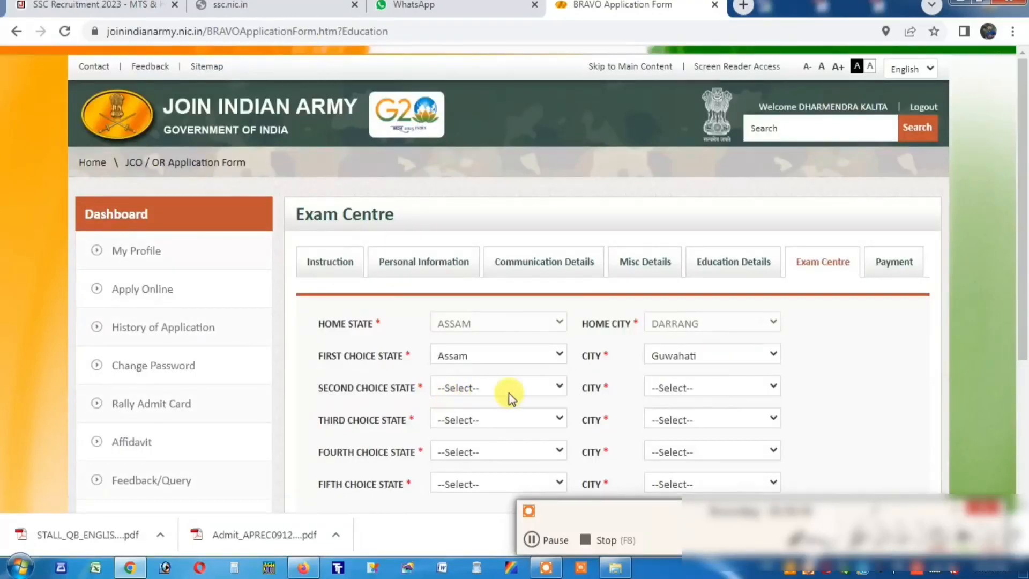
Set the second to fifth exam centre choices to Tezpur, Jorhat, Dibrugarh and Silchar in Assam, and save the section.
{"action": "left_click", "coordinate": [504, 388]}
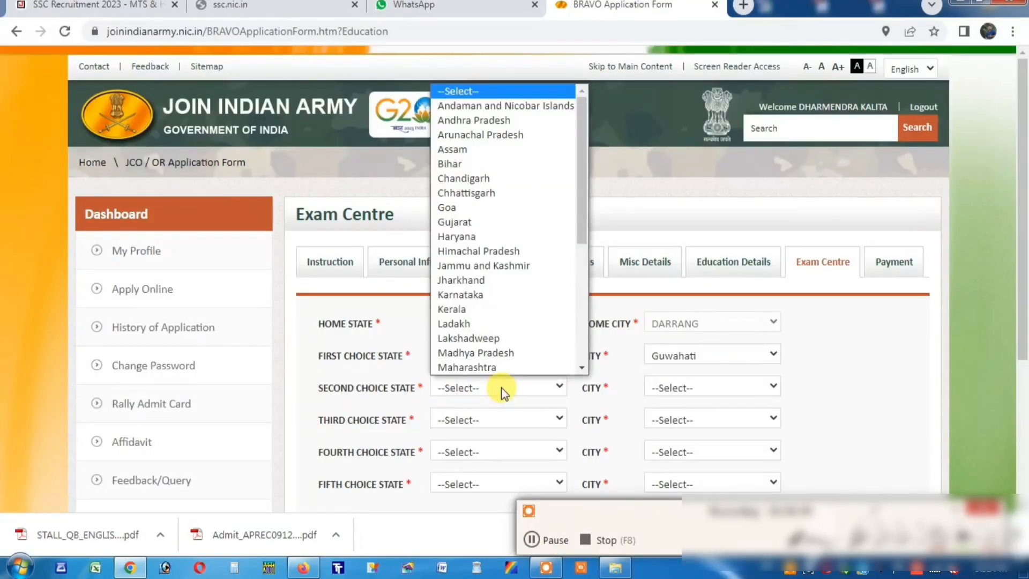
{"action": "left_click", "coordinate": [539, 152]}
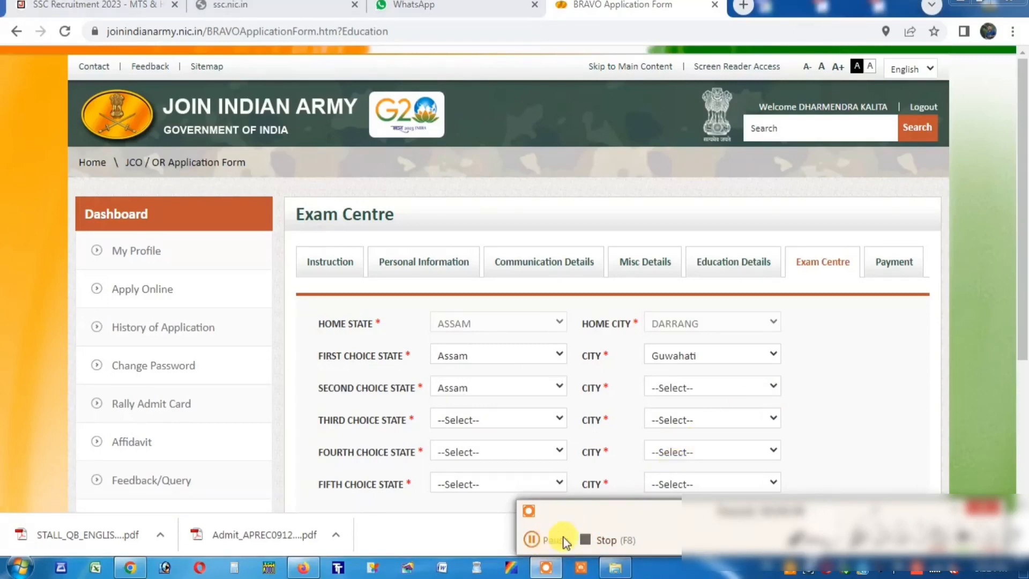
{"action": "left_click", "coordinate": [729, 391]}
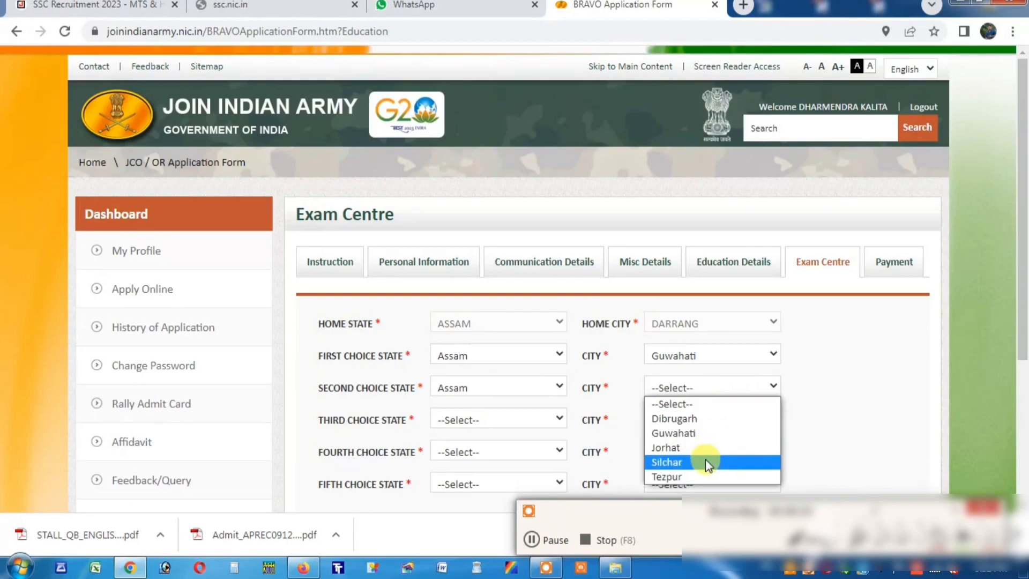
{"action": "left_click", "coordinate": [701, 475]}
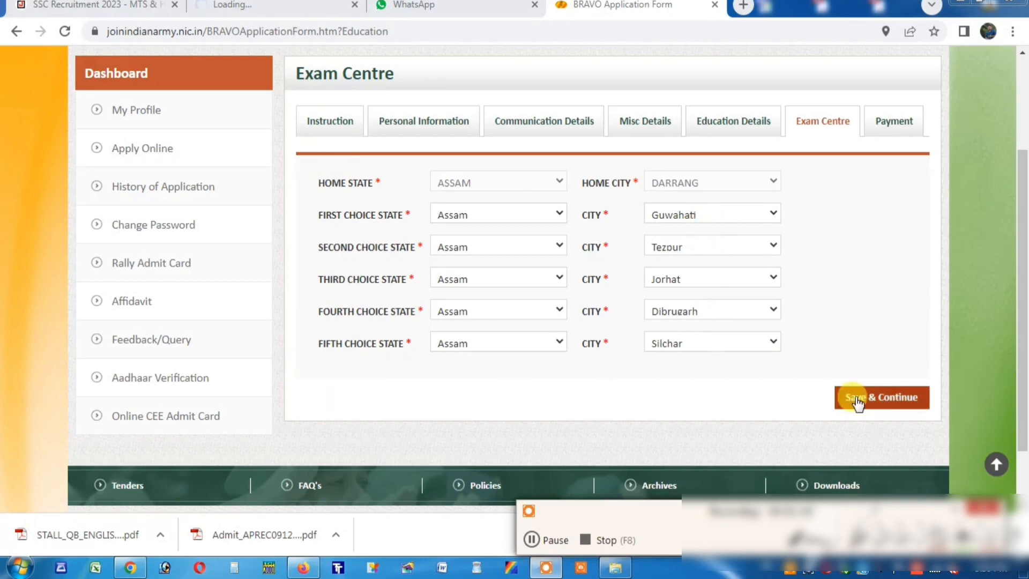
{"action": "left_click", "coordinate": [882, 403]}
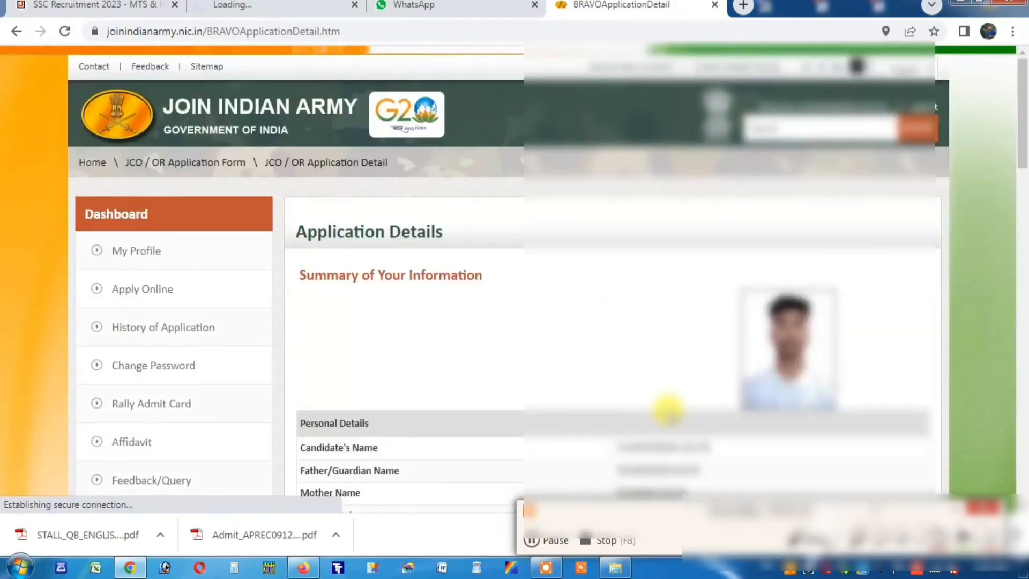
Review the whole application summary and submission instructions, proceed to payment, and accept the non-refundable fee notice.
{"action": "scroll", "coordinate": [497, 273], "scroll_direction": "down", "scroll_amount": 3}
{"action": "left_click_drag", "start_coordinate": [1024, 170], "coordinate": [970, 193]}
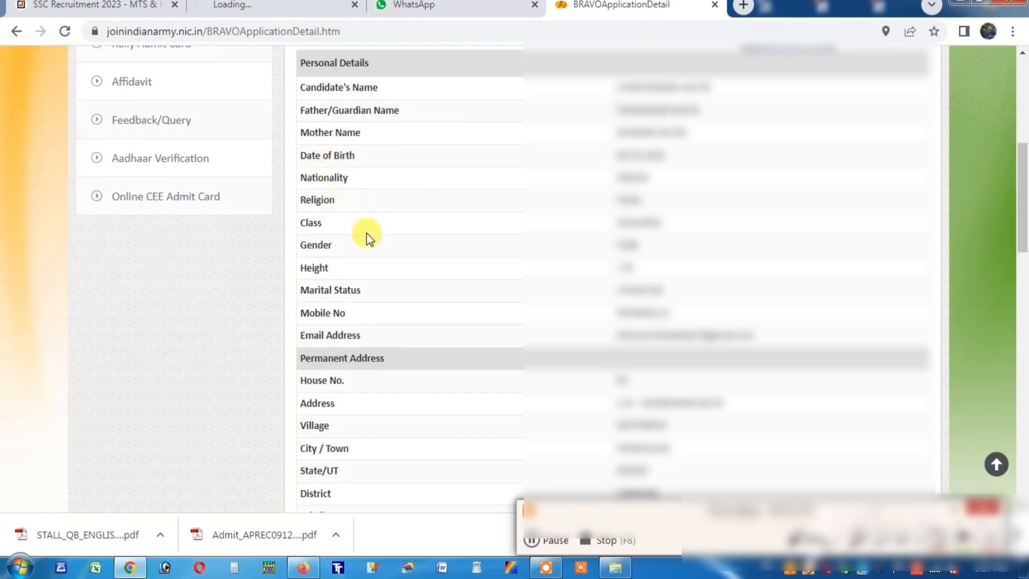
{"action": "scroll", "coordinate": [501, 275], "scroll_direction": "down", "scroll_amount": 3}
{"action": "scroll", "coordinate": [416, 288], "scroll_direction": "down", "scroll_amount": 5}
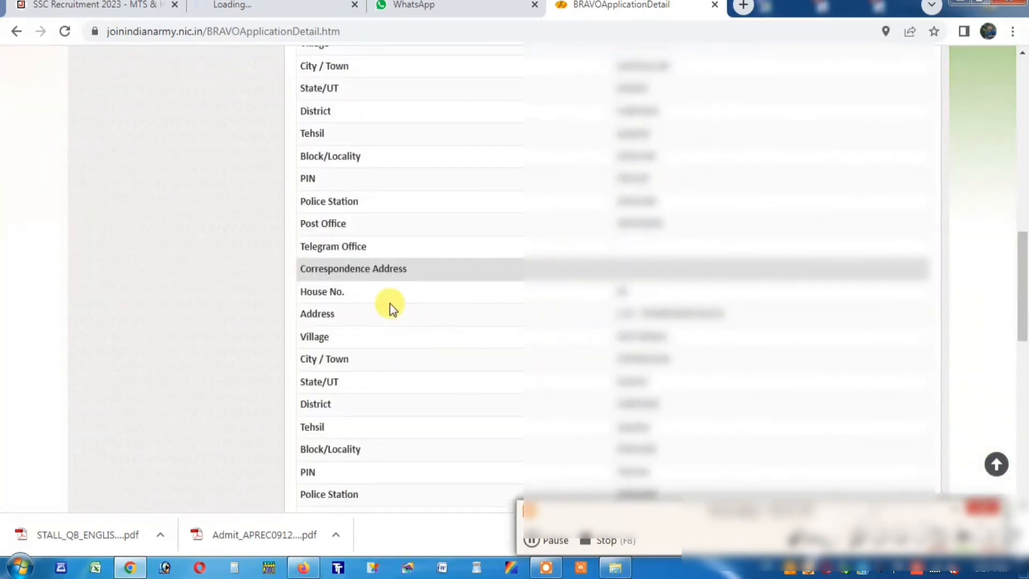
{"action": "scroll", "coordinate": [568, 313], "scroll_direction": "down", "scroll_amount": 5}
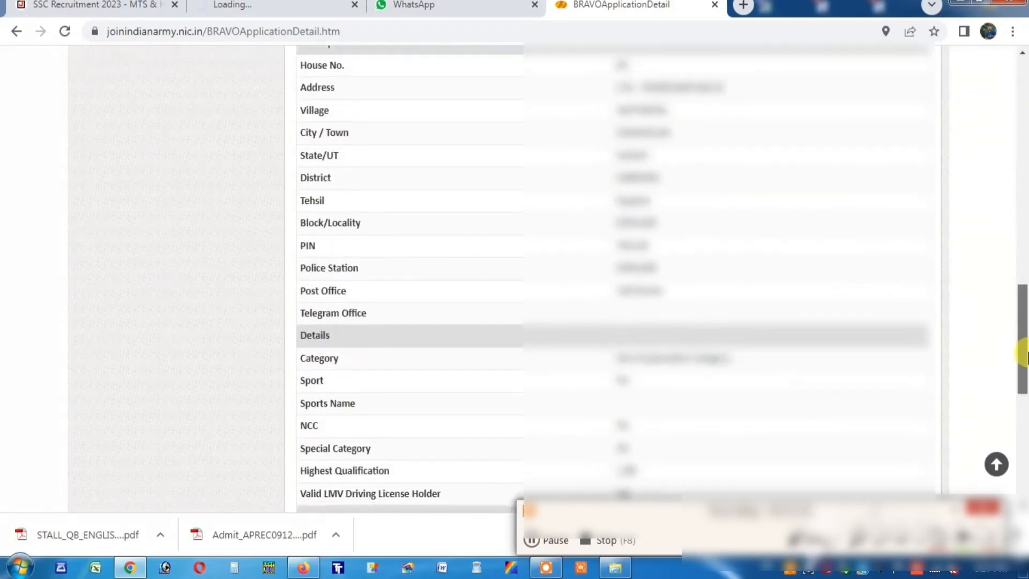
{"action": "left_click_drag", "start_coordinate": [1024, 354], "coordinate": [1023, 421]}
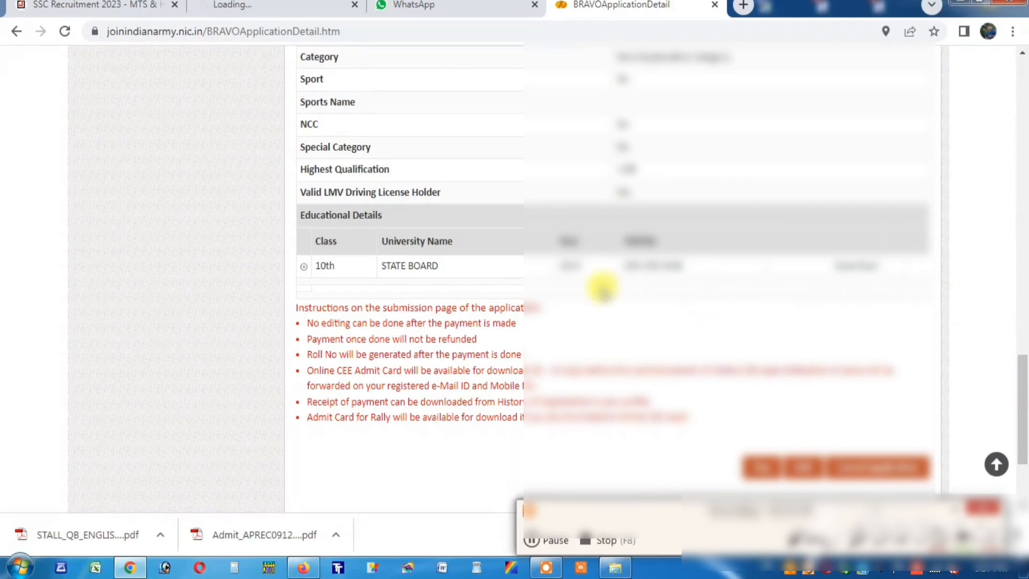
{"action": "scroll", "coordinate": [1023, 397], "scroll_direction": "down", "scroll_amount": 1}
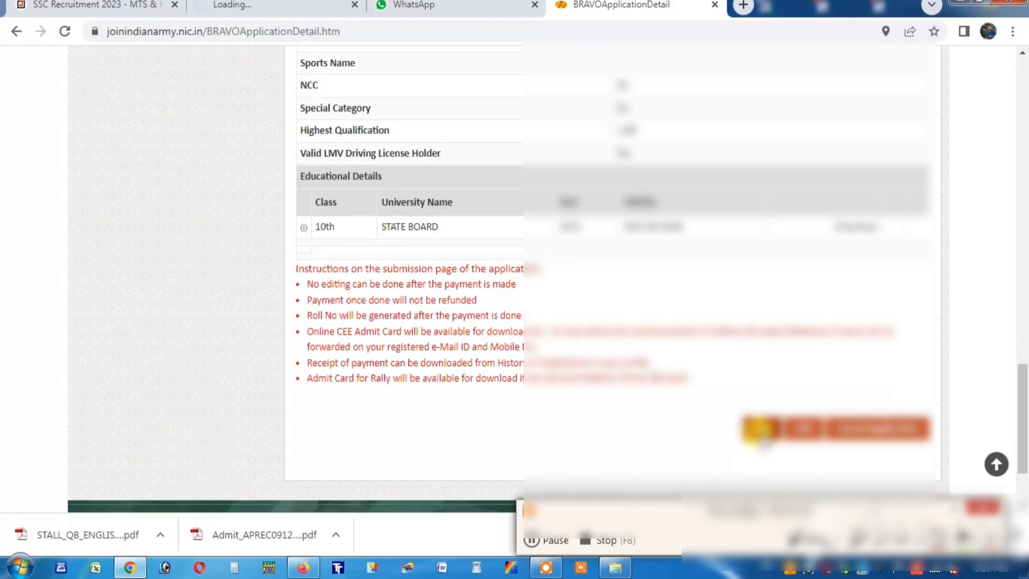
{"action": "left_click", "coordinate": [760, 429]}
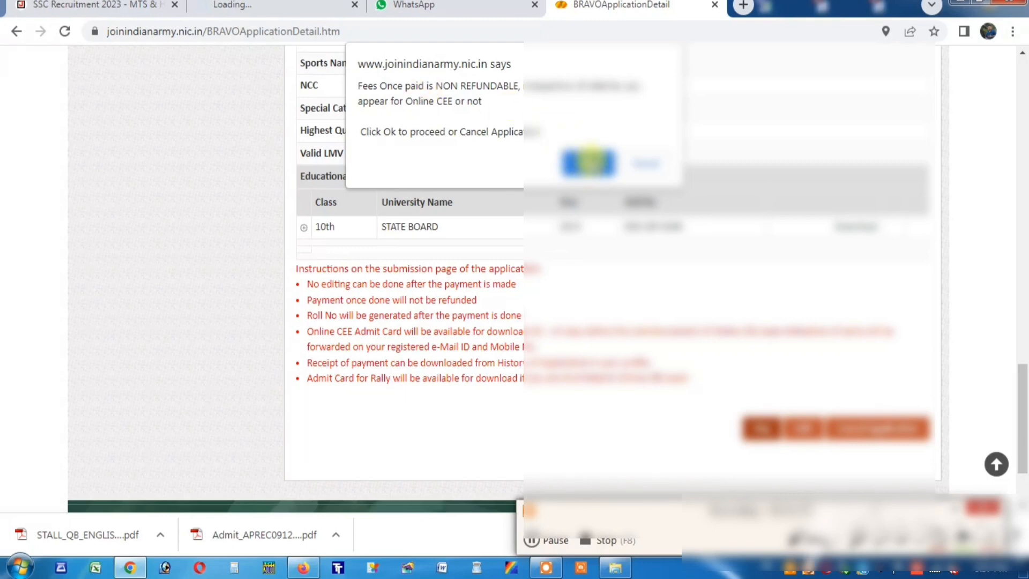
{"action": "left_click", "coordinate": [588, 162]}
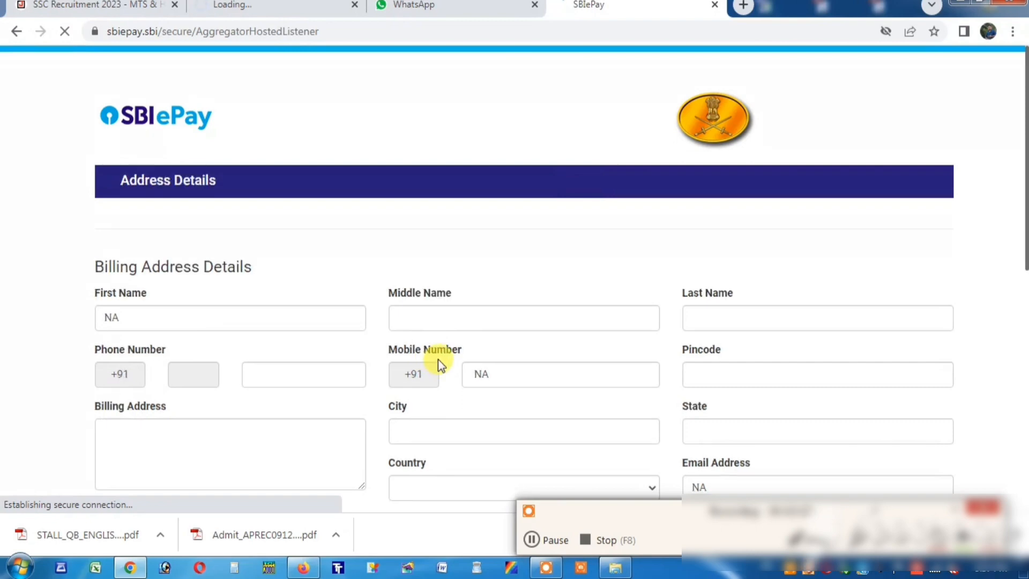
Choose Internet Banking with State Bank of India as the payment method and proceed to pay the application fee.
{"action": "scroll", "coordinate": [534, 318], "scroll_direction": "down", "scroll_amount": 5}
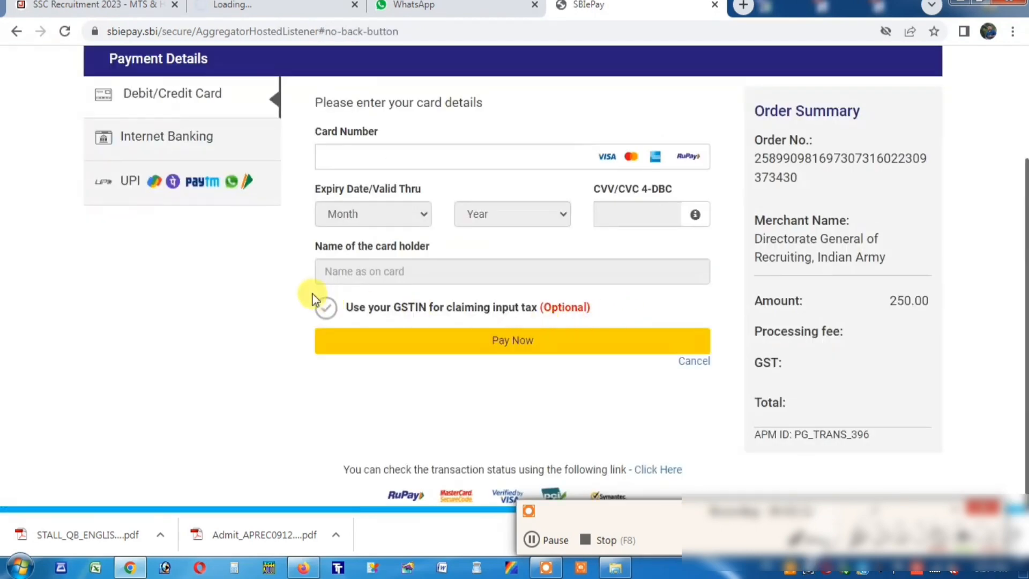
{"action": "scroll", "coordinate": [145, 155], "scroll_direction": "up", "scroll_amount": 2}
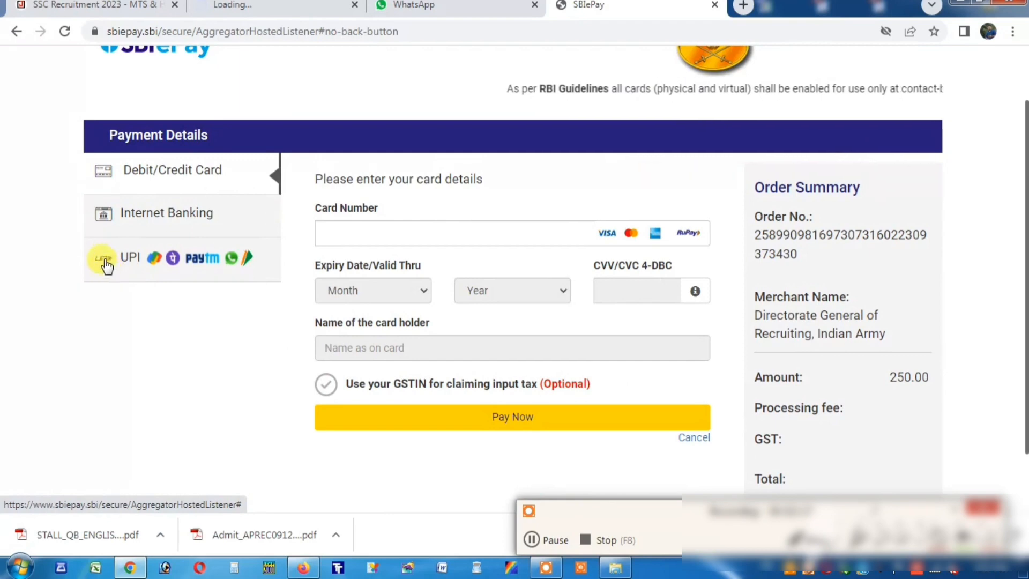
{"action": "left_click", "coordinate": [180, 228]}
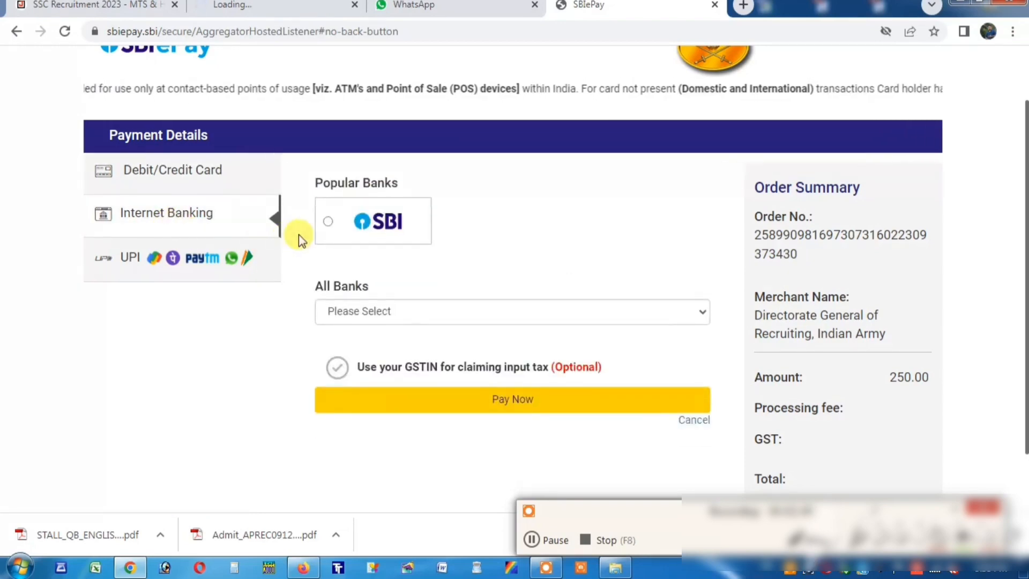
{"action": "left_click", "coordinate": [327, 222]}
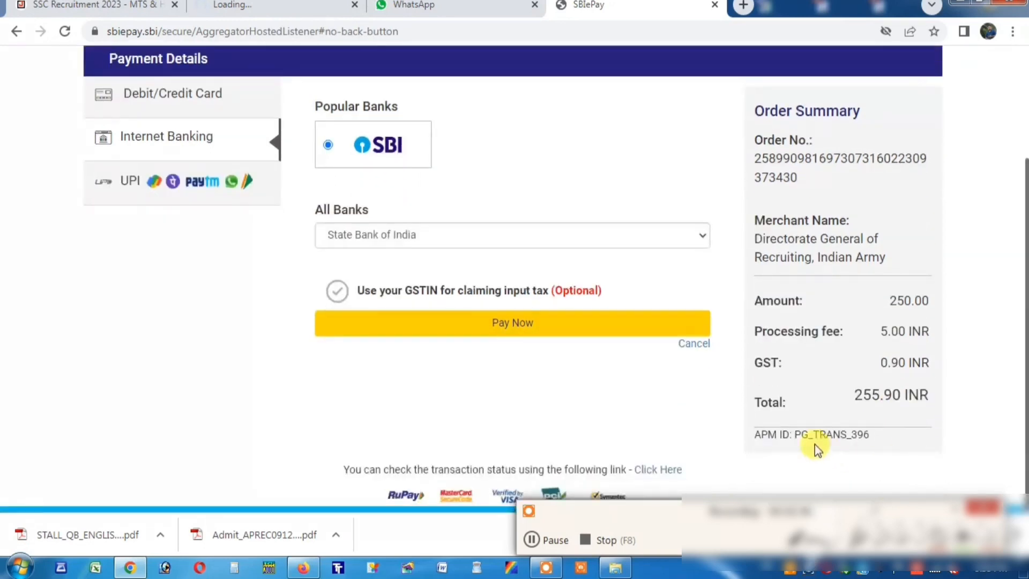
{"action": "left_click", "coordinate": [536, 399]}
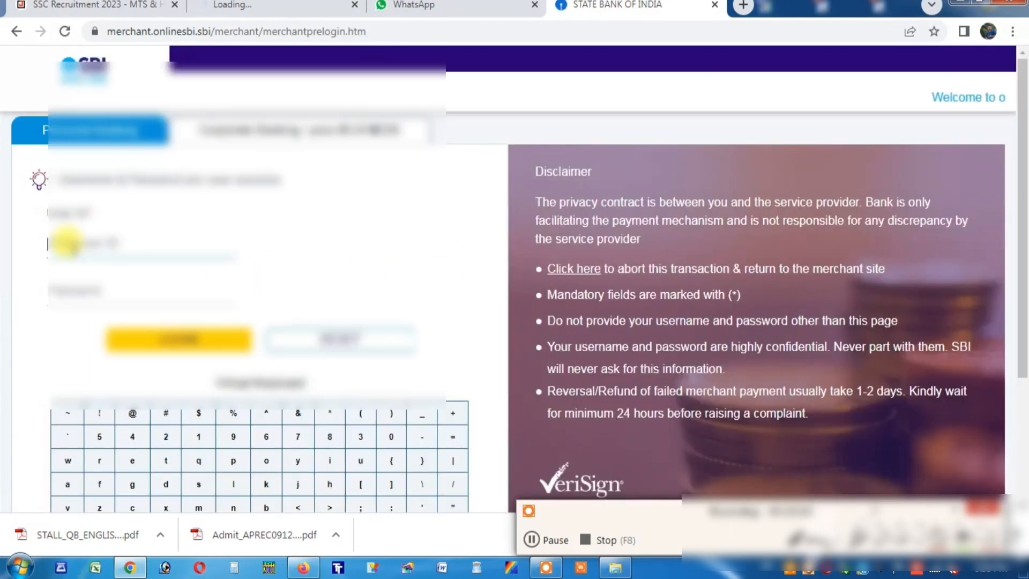
Log in to SBI internet banking with the user ID and password, re-entering the password, and view the payment details.
{"action": "type", "text": "?????"}
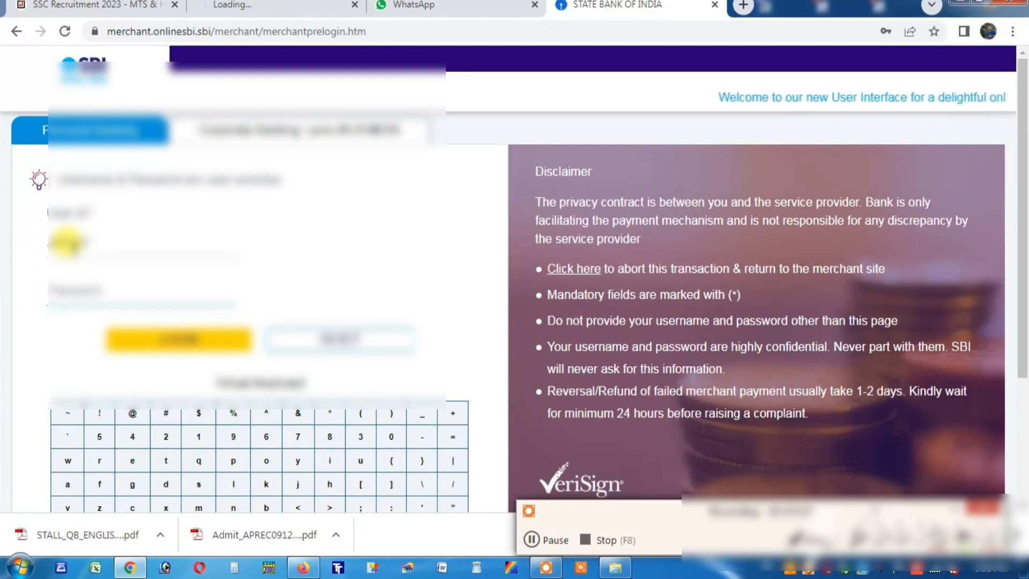
{"action": "key", "text": "Tab"}
{"action": "type", "text": "??????"}
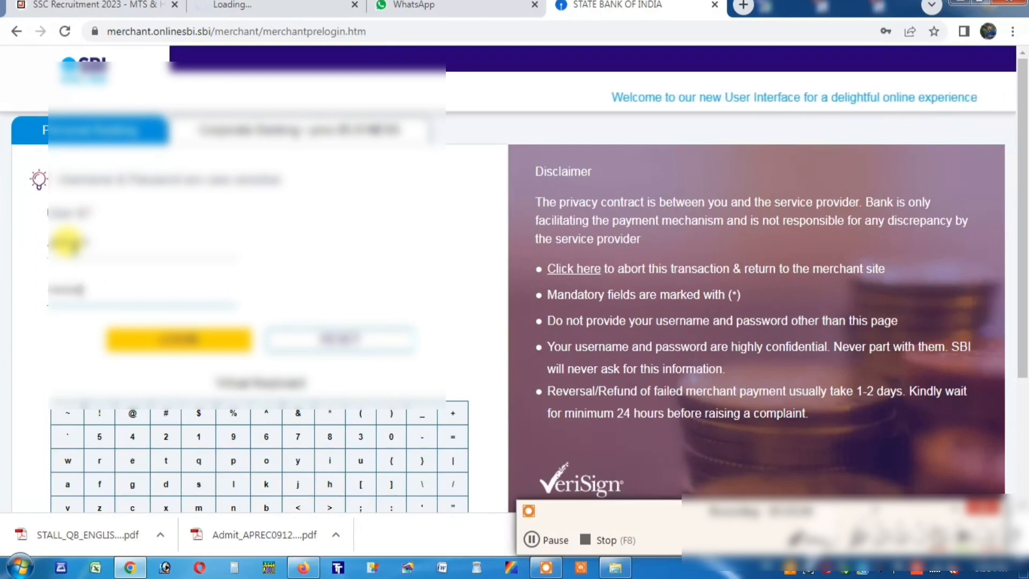
{"action": "type", "text": "??"}
{"action": "key", "text": "Tab"}
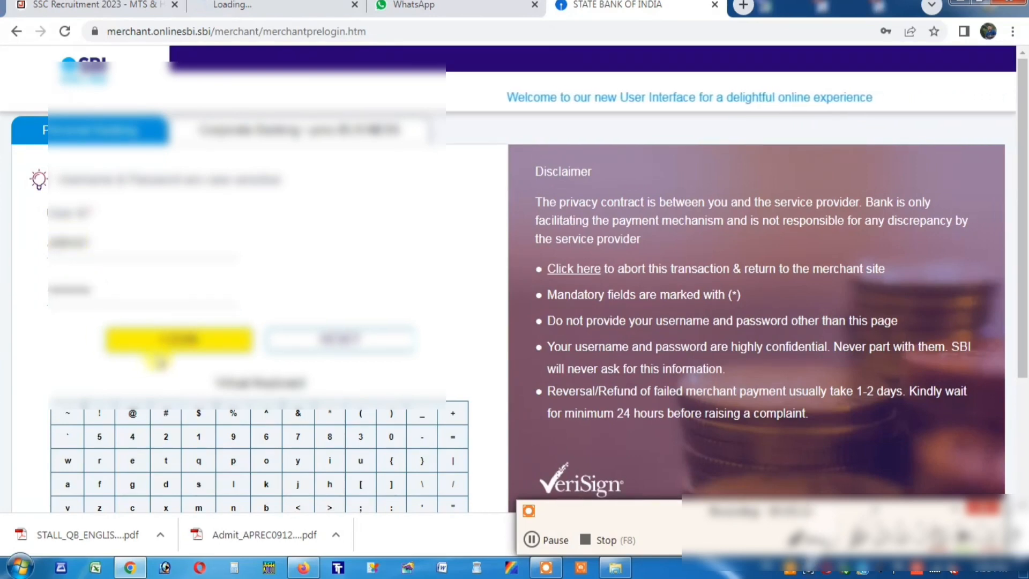
{"action": "left_click_drag", "start_coordinate": [119, 290], "coordinate": [1, 293]}
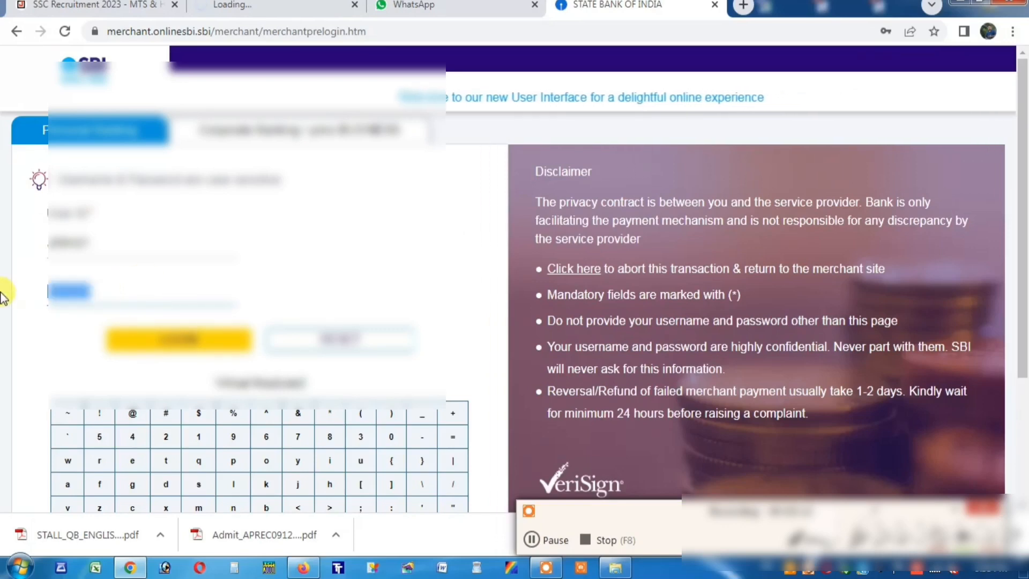
{"action": "key", "text": "BackSpace"}
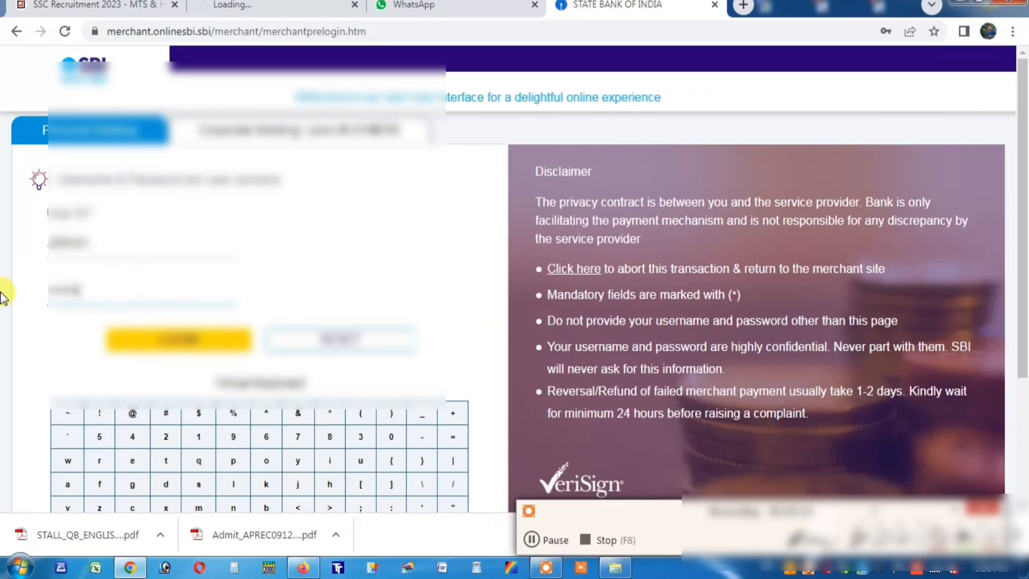
{"action": "left_click", "coordinate": [197, 348]}
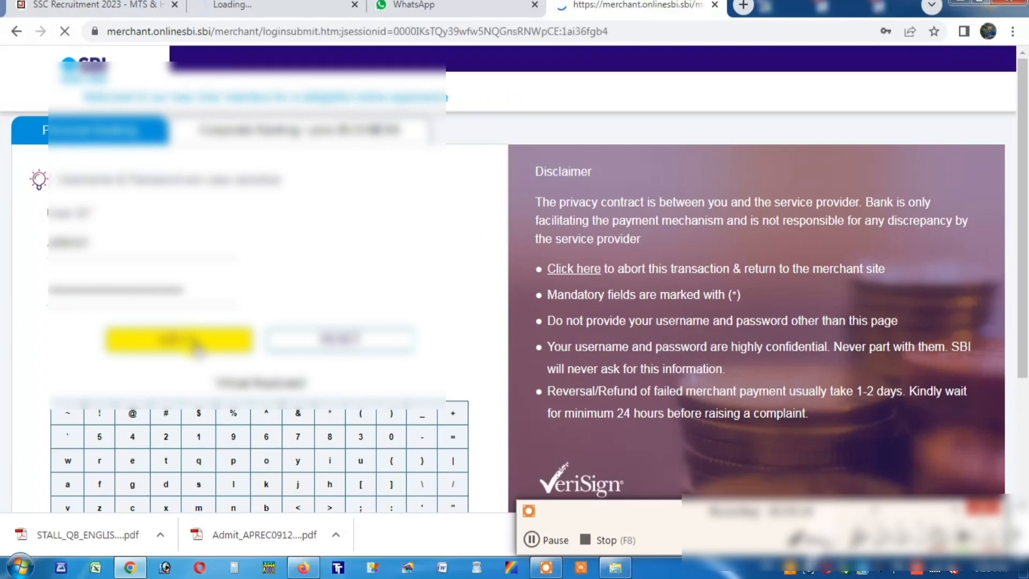
{"action": "scroll", "coordinate": [212, 349], "scroll_direction": "down", "scroll_amount": 3}
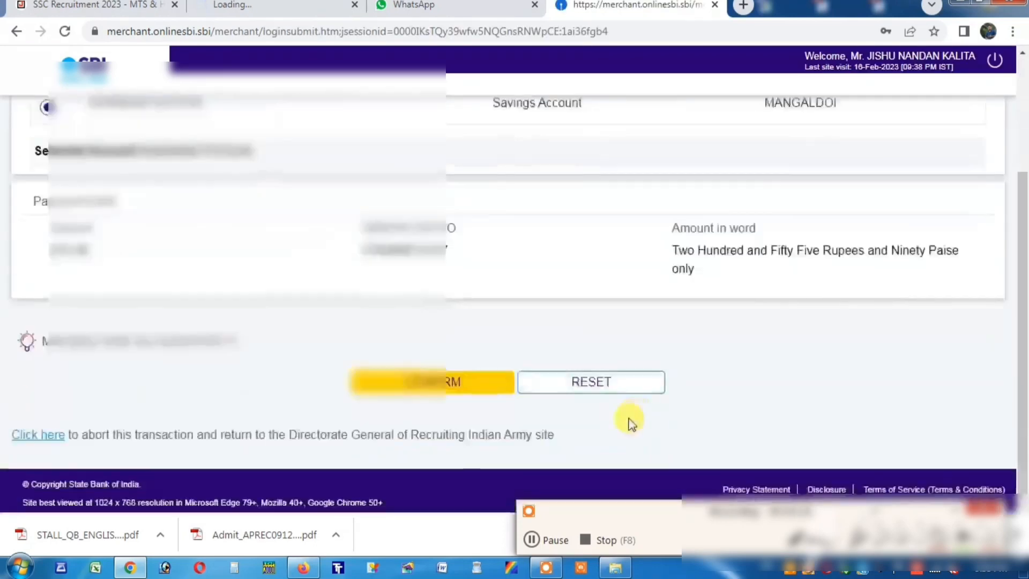
Confirm the SBI payment details and have the high security password resent by SMS.
{"action": "left_click", "coordinate": [445, 396]}
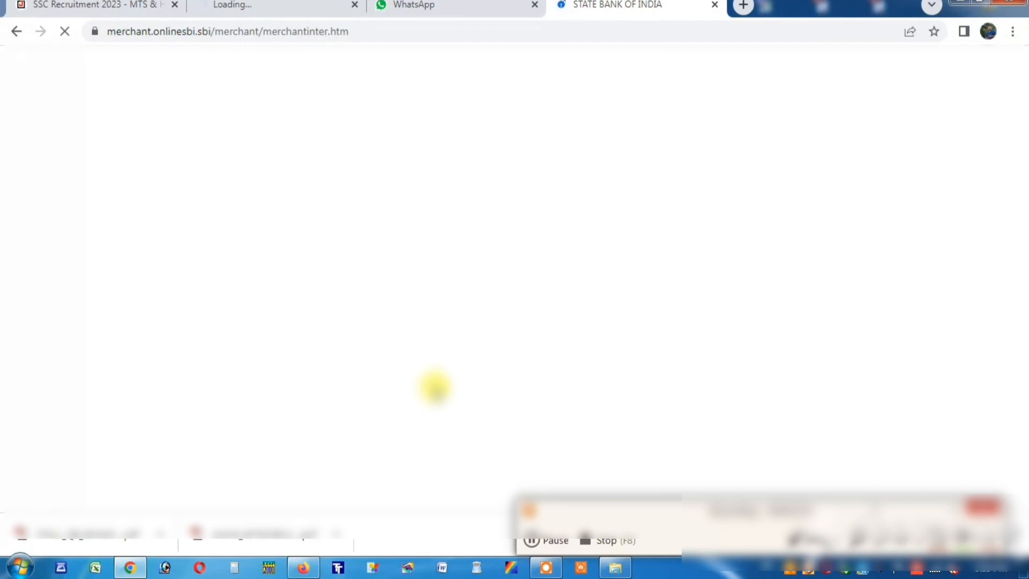
{"action": "scroll", "coordinate": [428, 391], "scroll_direction": "down", "scroll_amount": 3}
{"action": "left_click", "coordinate": [491, 436]}
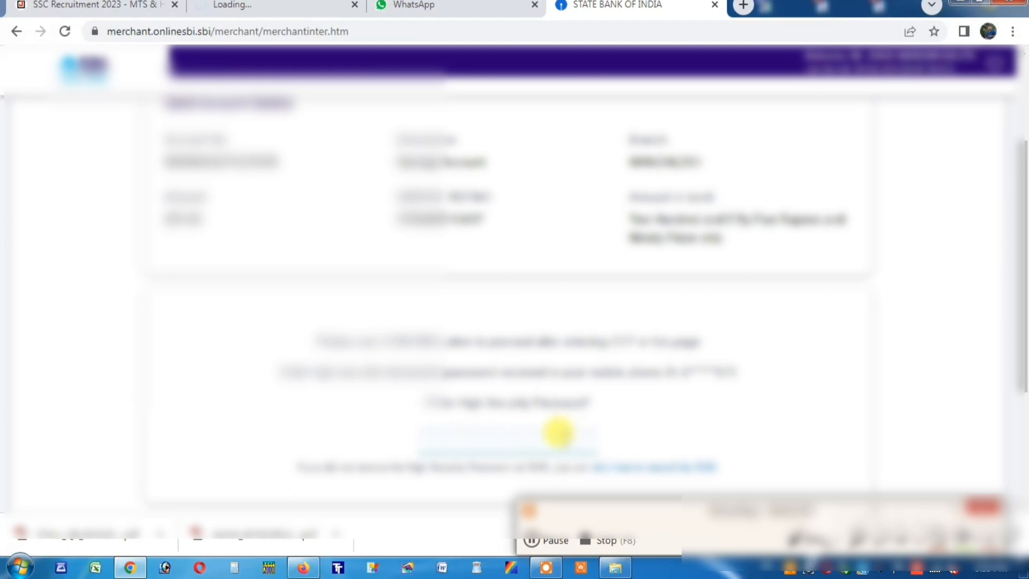
{"action": "left_click", "coordinate": [532, 539]}
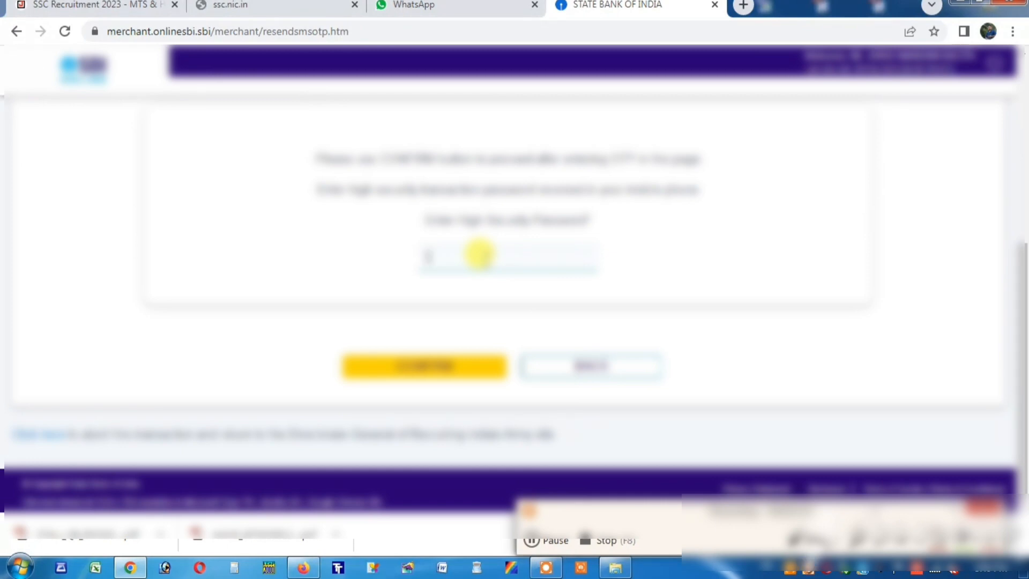
Enter the high security password received on the mobile phone and confirm the payment.
{"action": "type", "text": "•••"}
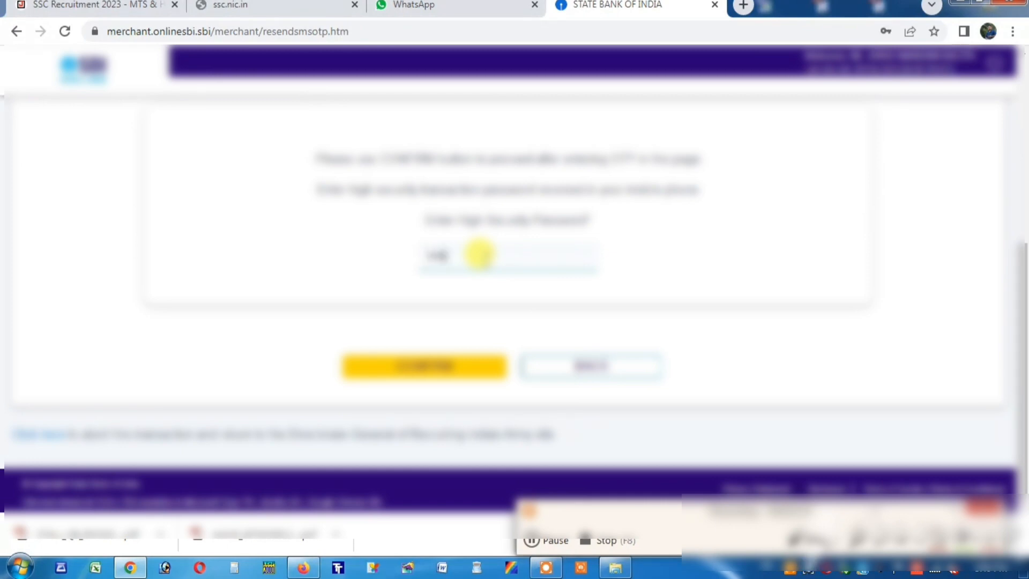
{"action": "type", "text": "•"}
{"action": "left_click", "coordinate": [426, 365]}
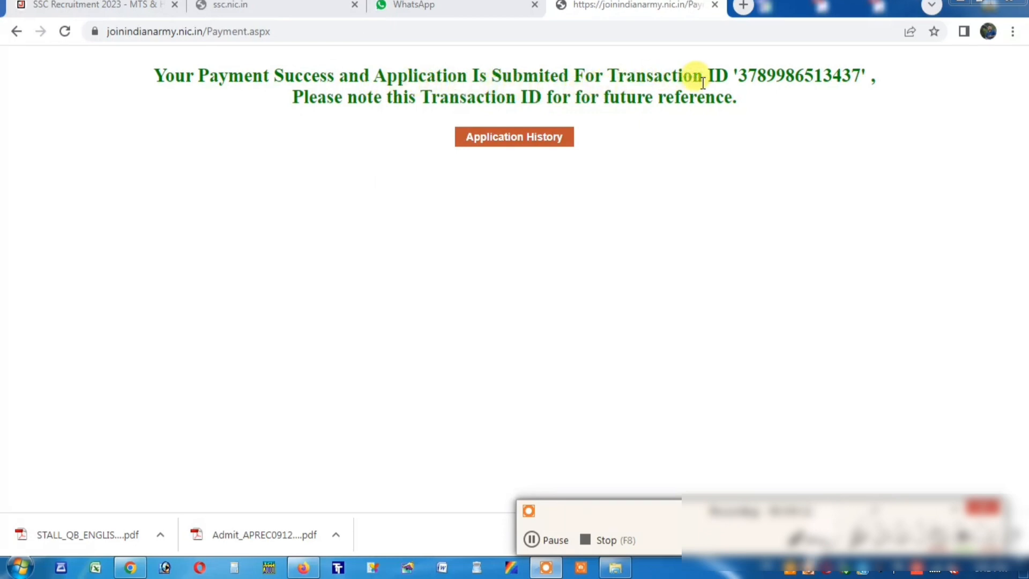
Go to the application history from the payment result and pass the site's captcha check to enter the Join Indian Army website.
{"action": "left_click", "coordinate": [547, 143]}
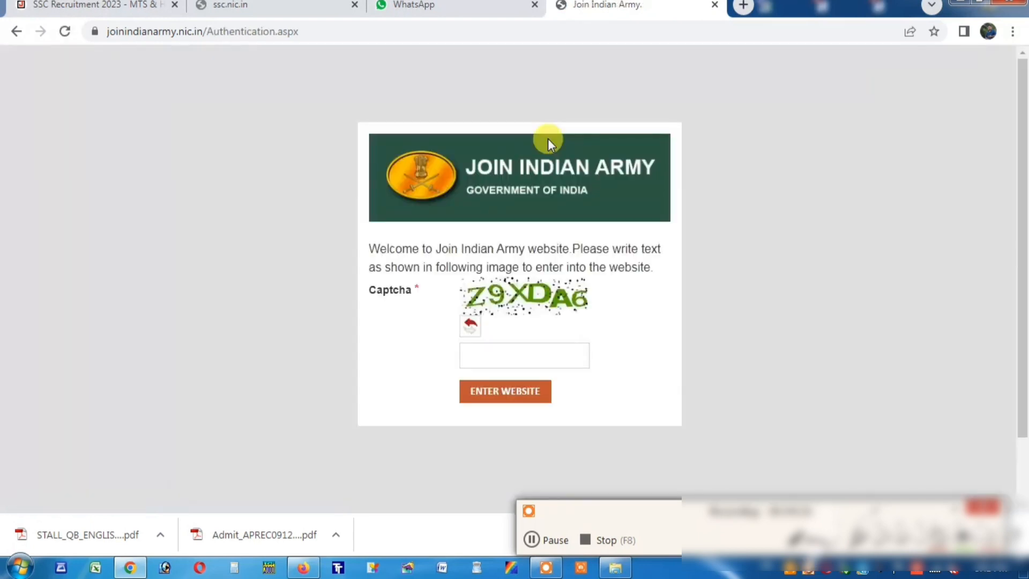
{"action": "left_click", "coordinate": [489, 349]}
{"action": "type", "text": "Z"}
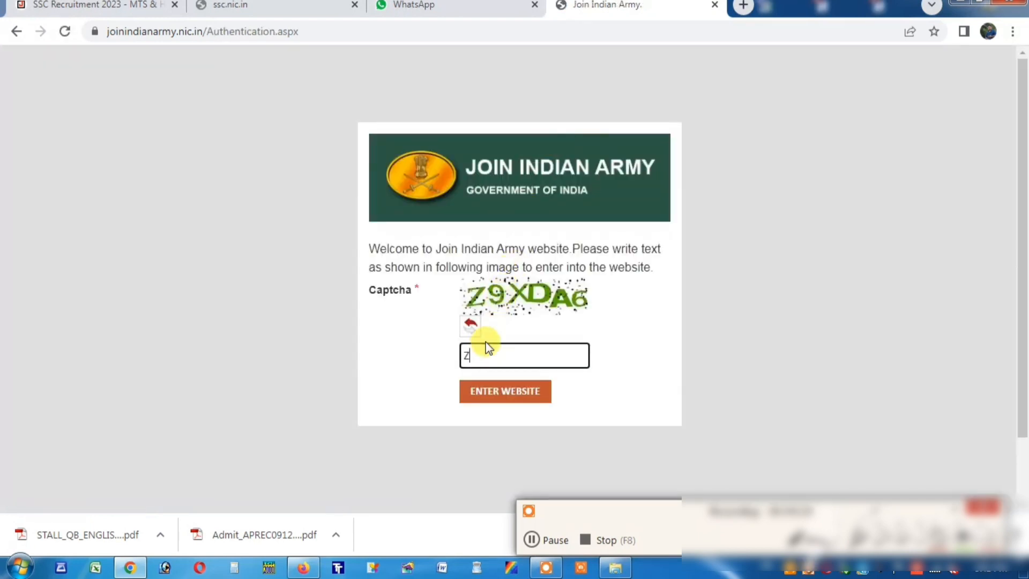
{"action": "type", "text": "9XDA6"}
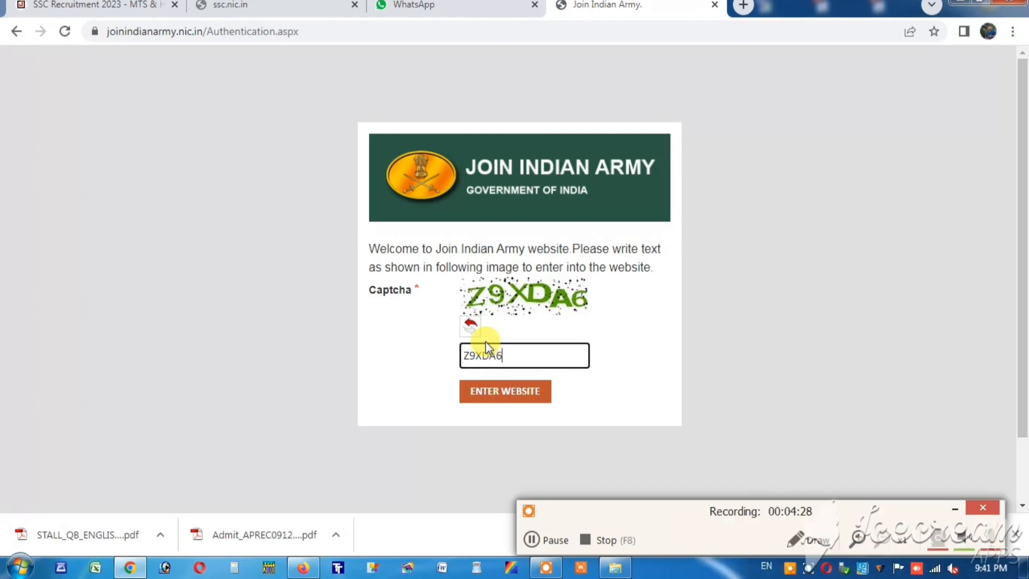
{"action": "left_click", "coordinate": [496, 391]}
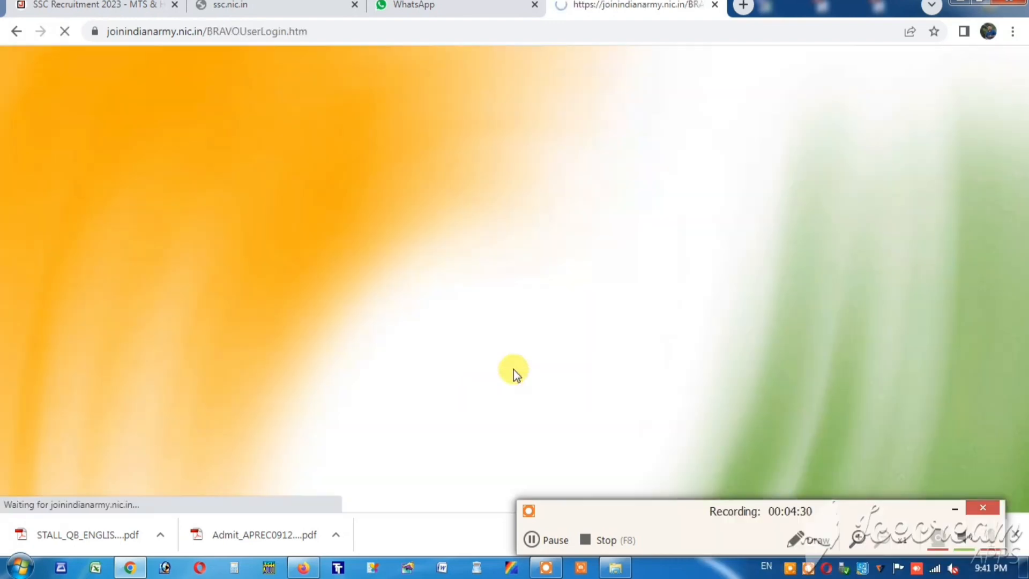
Log in to the registered candidate account with the prefilled username and password by filling in the captcha.
{"action": "scroll", "coordinate": [702, 188], "scroll_direction": "down", "scroll_amount": 4}
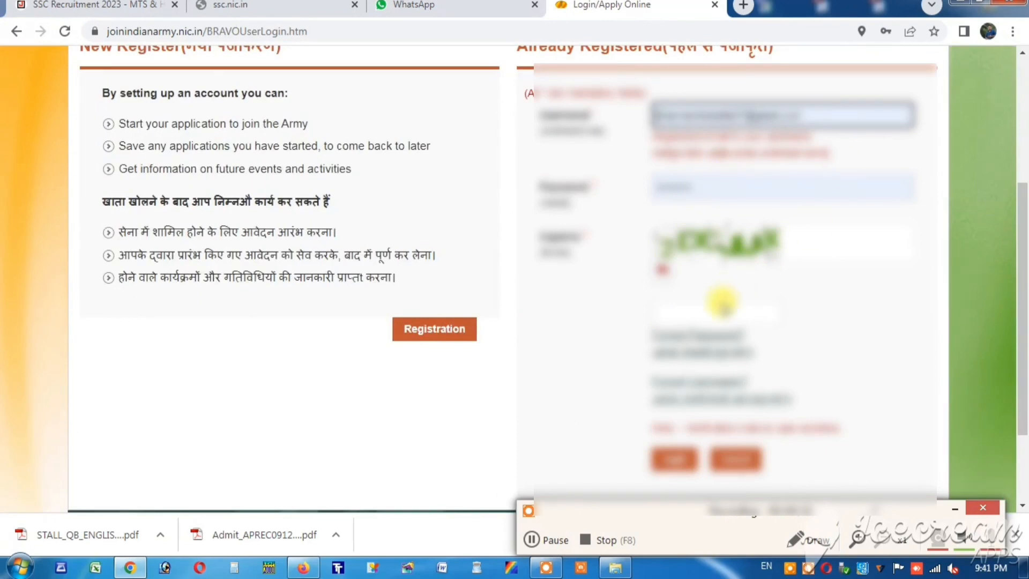
{"action": "left_click", "coordinate": [688, 310]}
{"action": "type", "text": "yDG"}
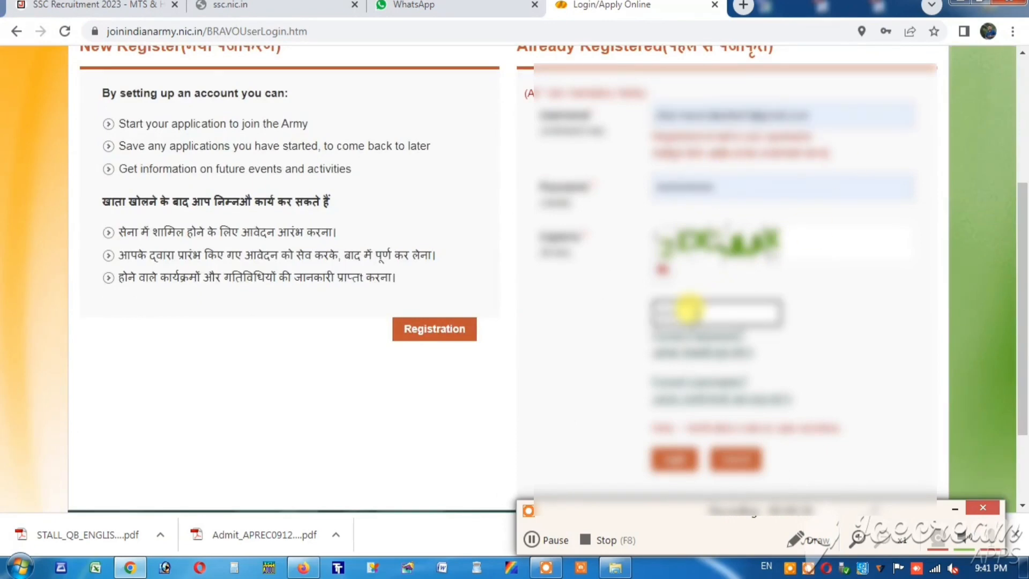
{"action": "type", "text": "JuX"}
{"action": "left_click", "coordinate": [674, 458]}
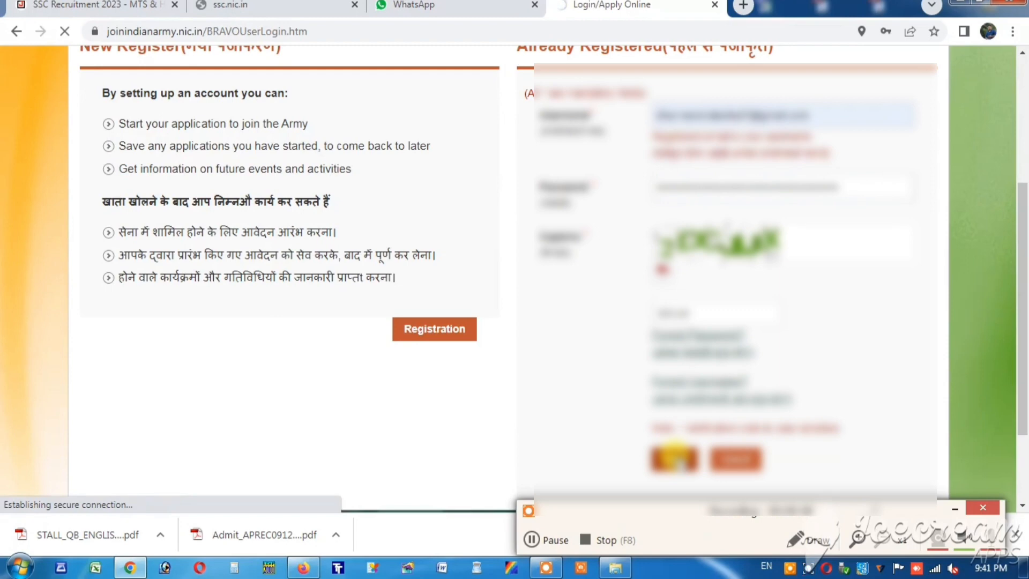
Examine the candidate's eligibility profile and the list of Agniveer categories open for application.
{"action": "scroll", "coordinate": [701, 363], "scroll_direction": "down", "scroll_amount": 10}
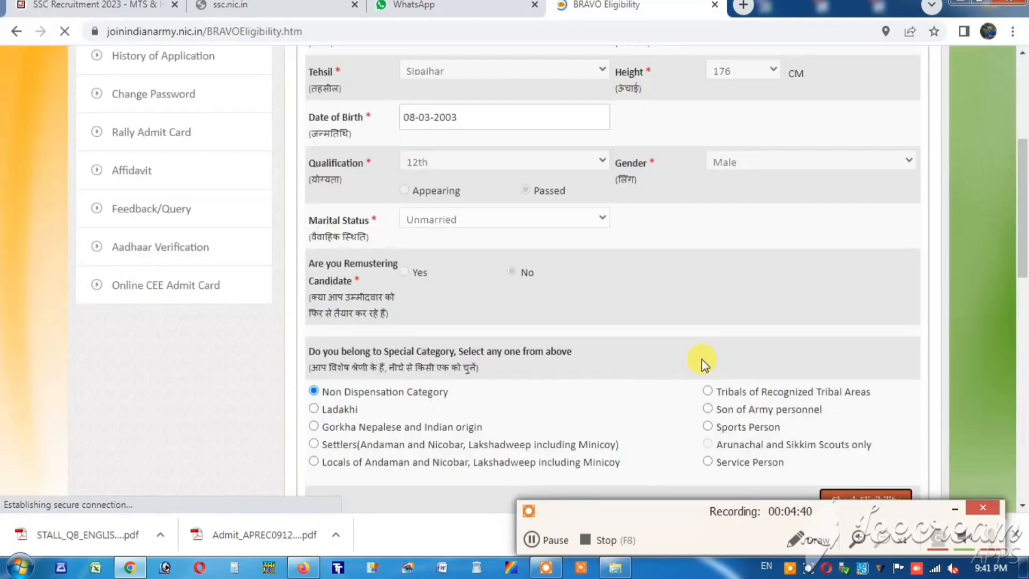
{"action": "scroll", "coordinate": [893, 378], "scroll_direction": "down", "scroll_amount": 10}
{"action": "scroll", "coordinate": [893, 378], "scroll_direction": "up", "scroll_amount": 5}
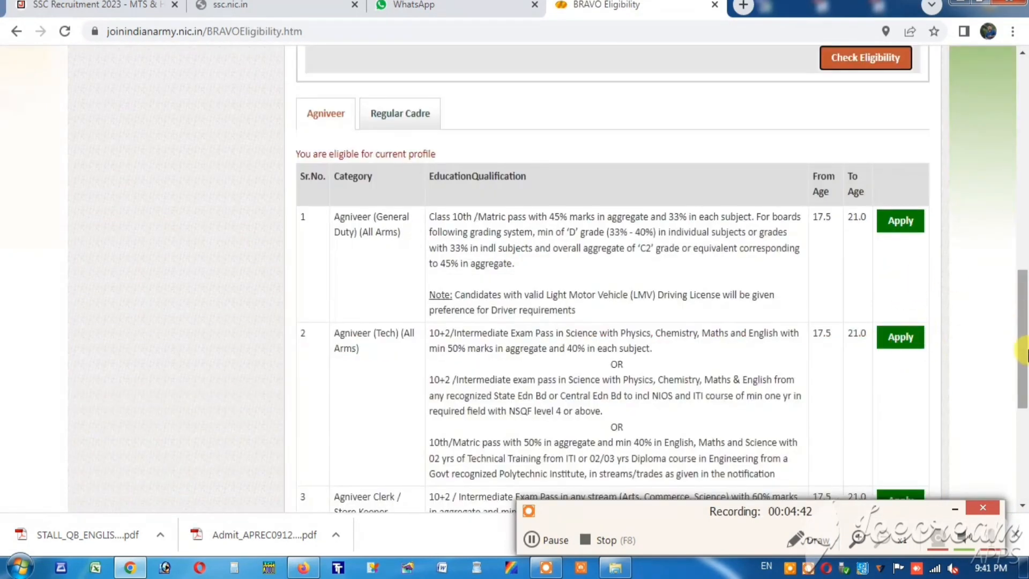
{"action": "left_click_drag", "start_coordinate": [1023, 348], "coordinate": [1025, 300]}
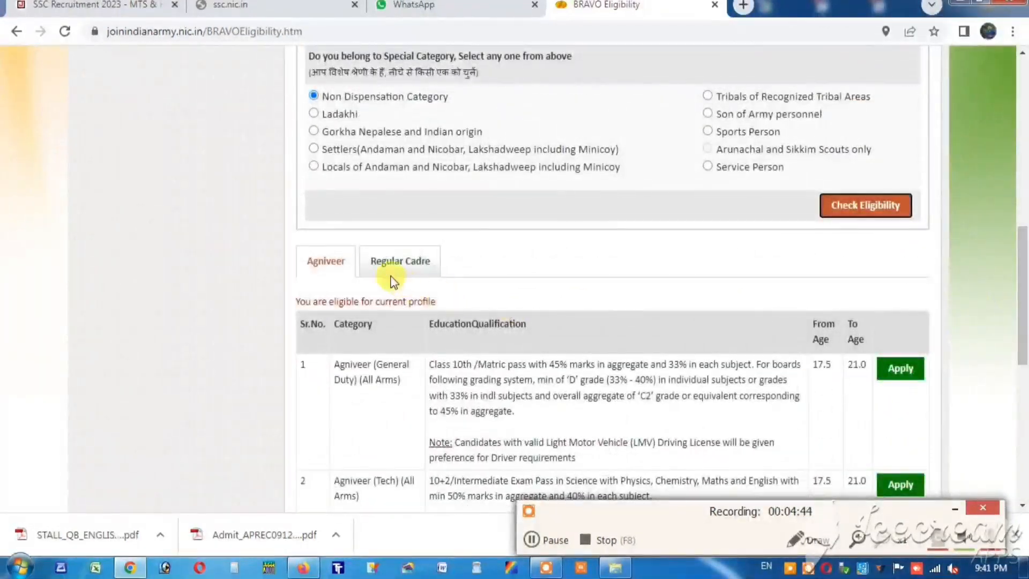
{"action": "scroll", "coordinate": [1022, 370], "scroll_direction": "down", "scroll_amount": 2}
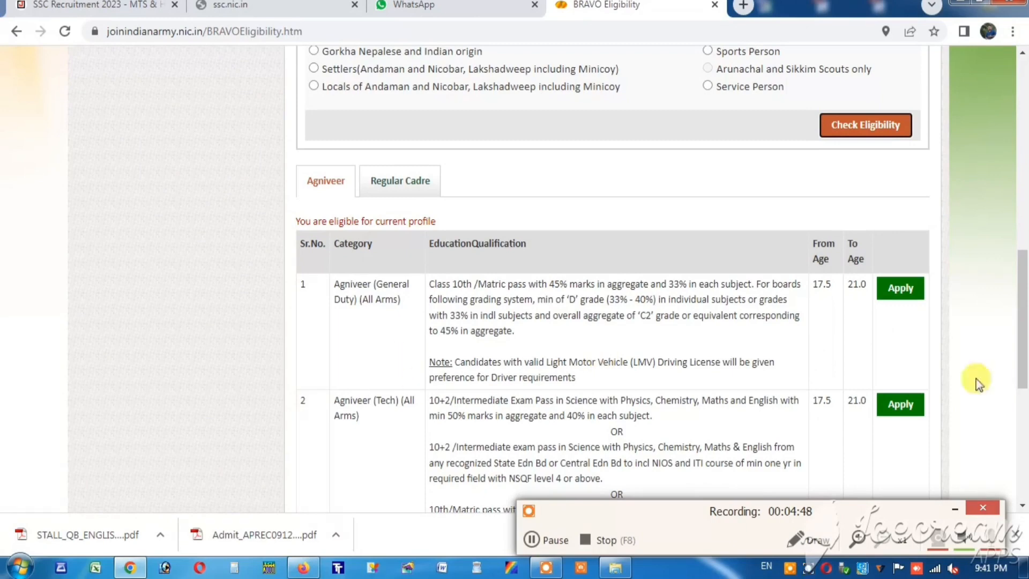
{"action": "scroll", "coordinate": [979, 379], "scroll_direction": "up", "scroll_amount": 5}
{"action": "scroll", "coordinate": [852, 328], "scroll_direction": "up", "scroll_amount": 1}
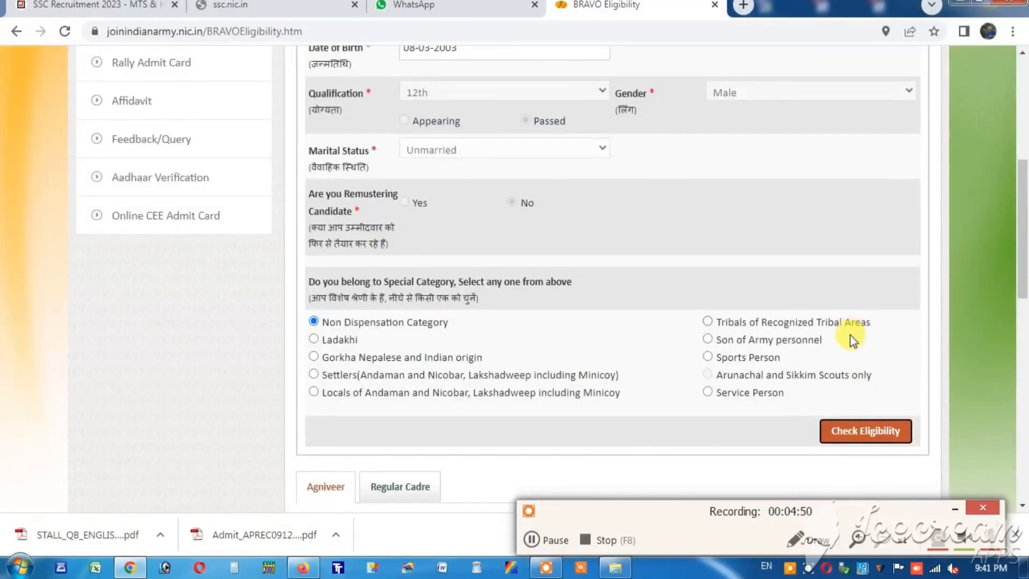